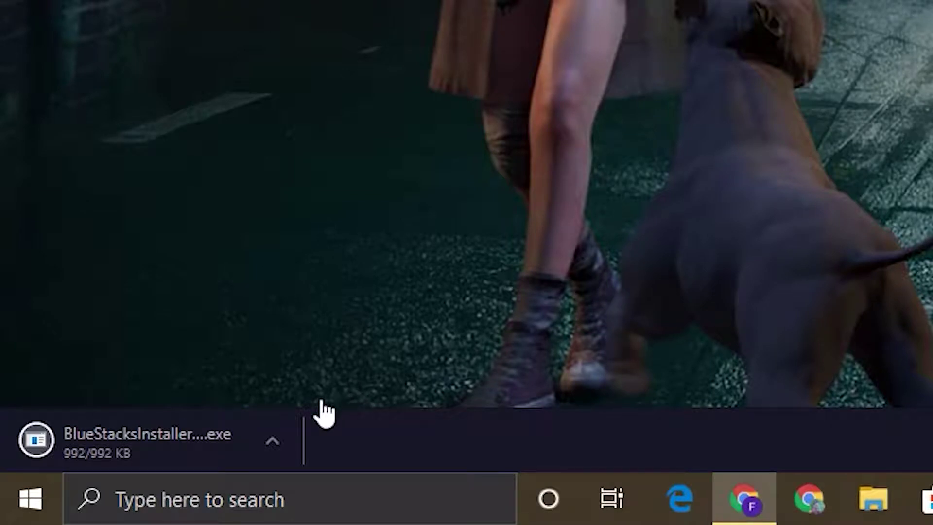
# Step: Run the downloaded BlueStacks installer, allow it to make changes to the device, and start the installation
pyautogui.click(271, 442)
pyautogui.click(324, 246)
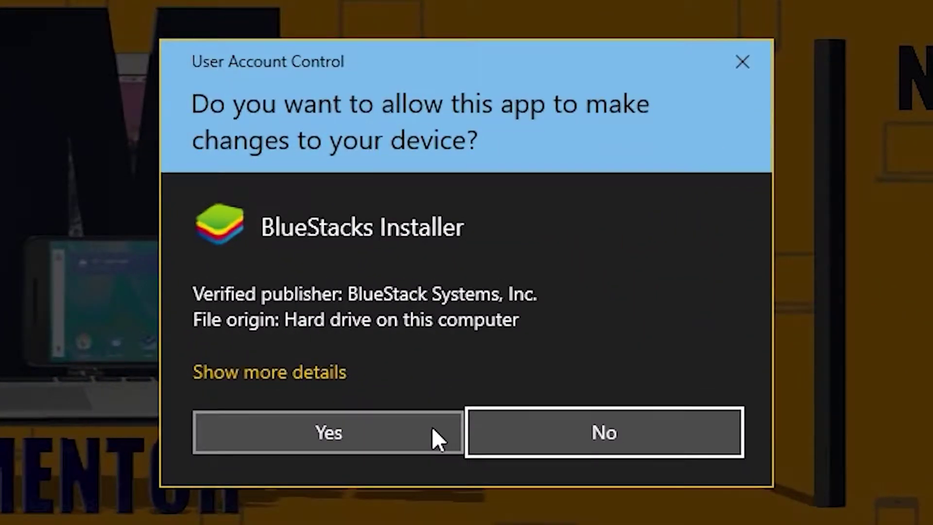
pyautogui.click(448, 368)
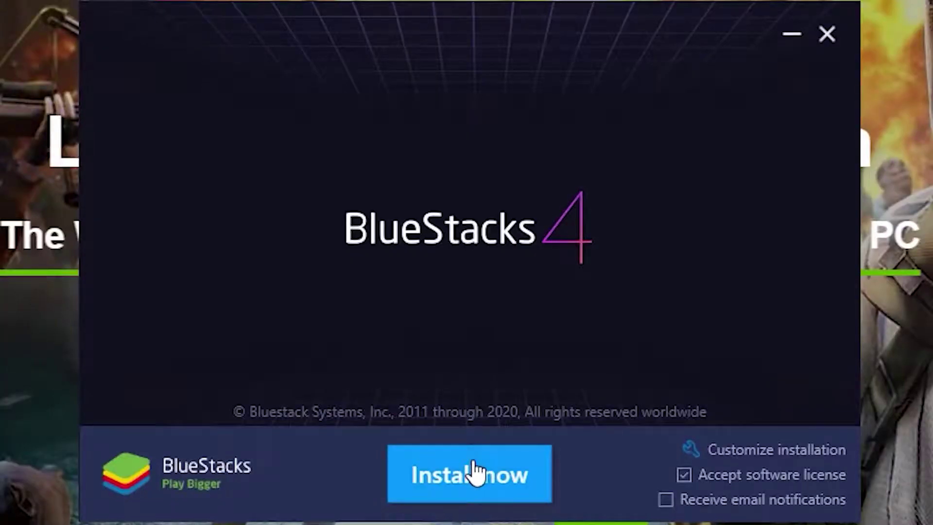
pyautogui.click(473, 471)
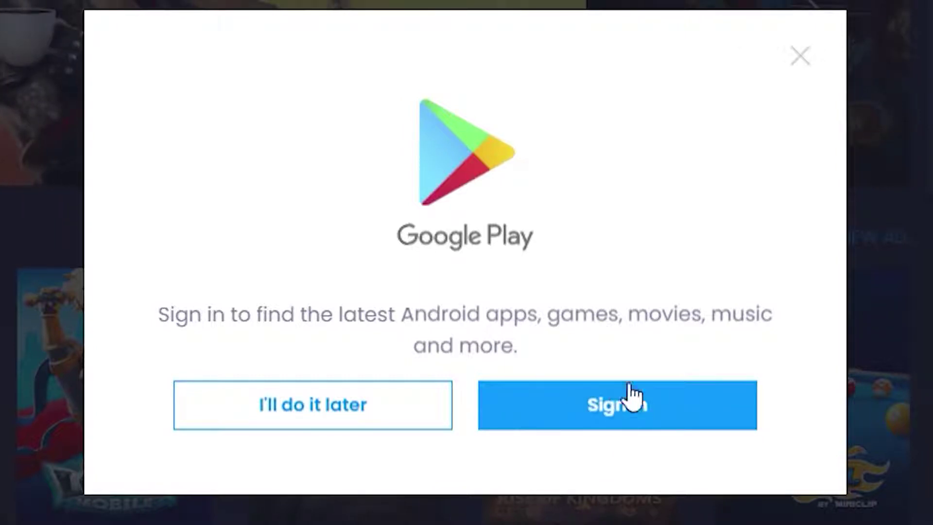
# Step: Postpone the Google Play sign-in and go through the introductory tour to its end
pyautogui.click(348, 394)
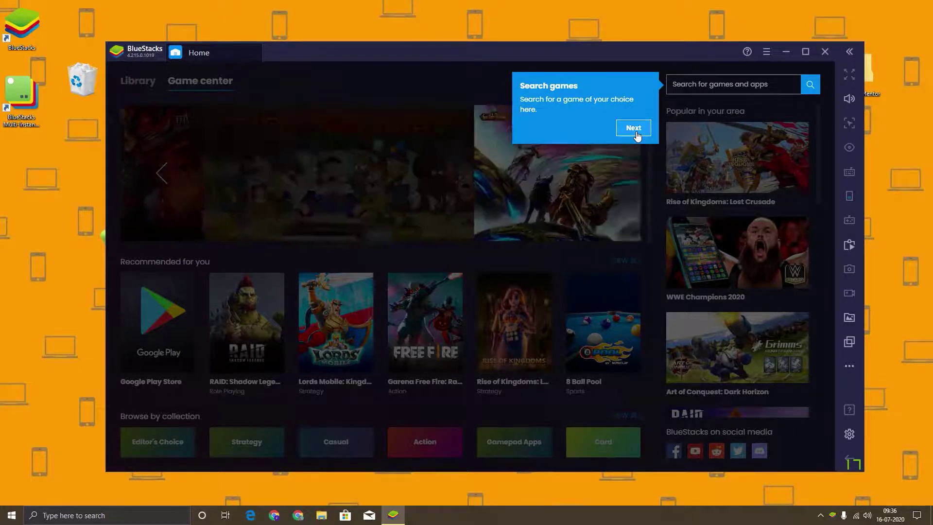
pyautogui.click(637, 133)
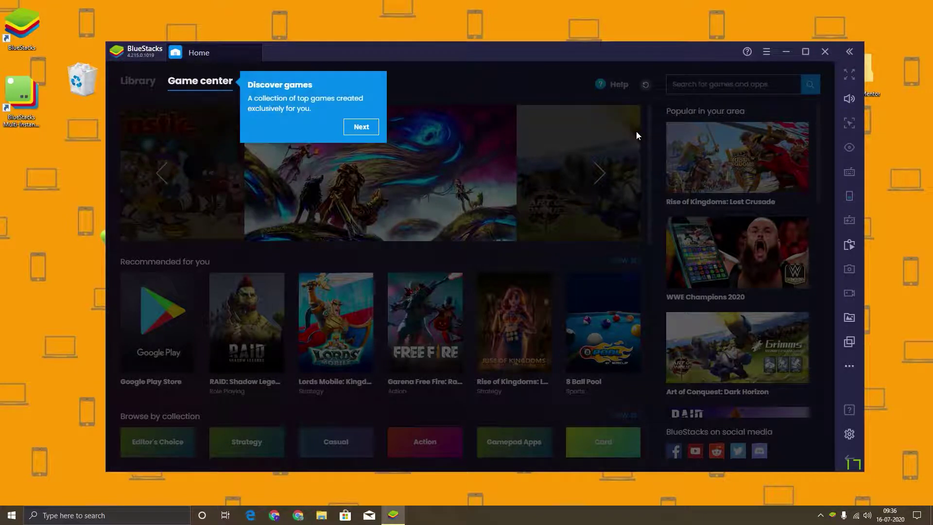
pyautogui.click(359, 127)
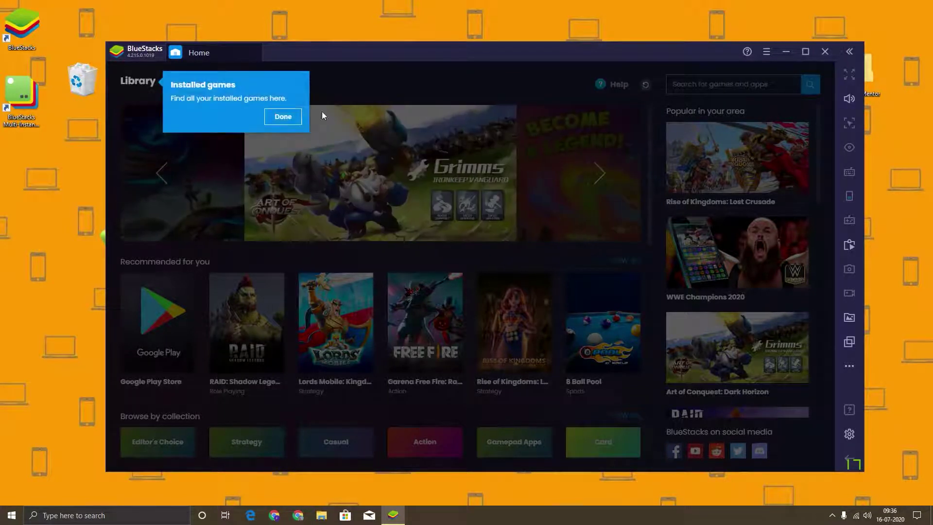
pyautogui.click(283, 117)
# Step: Search the games and apps for "pubg"
pyautogui.click(689, 88)
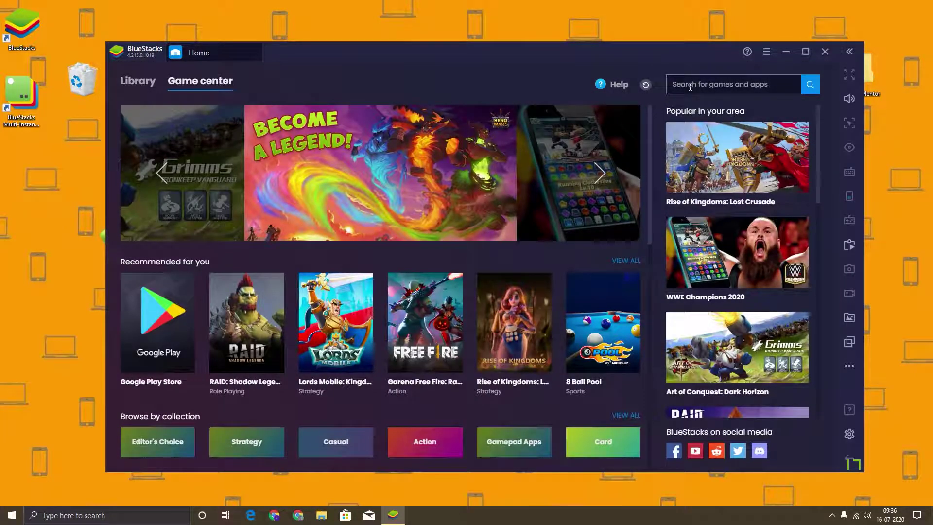
pyautogui.write('pubg')
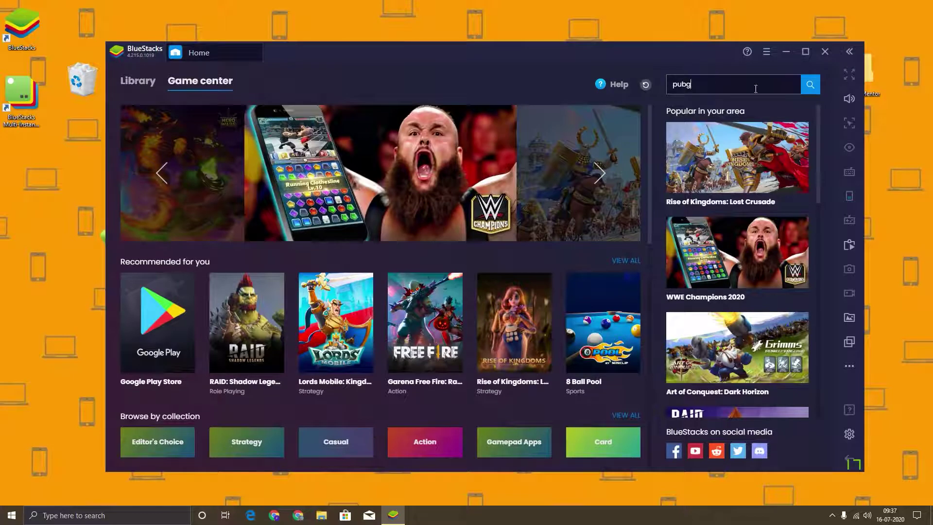
pyautogui.click(809, 85)
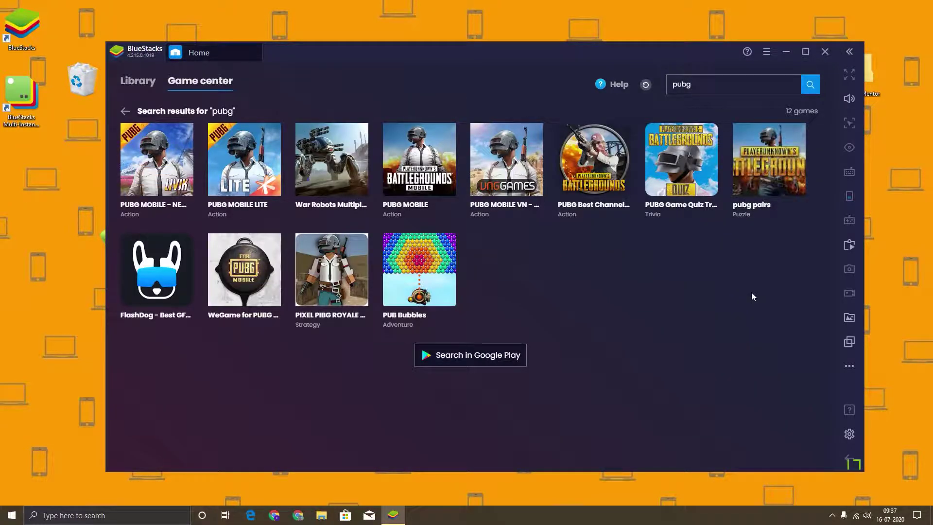
# Step: Replace the search term and look for "call of duty" among the games and apps
pyautogui.click(738, 85)
pyautogui.hotkey('ctrl', 'a')
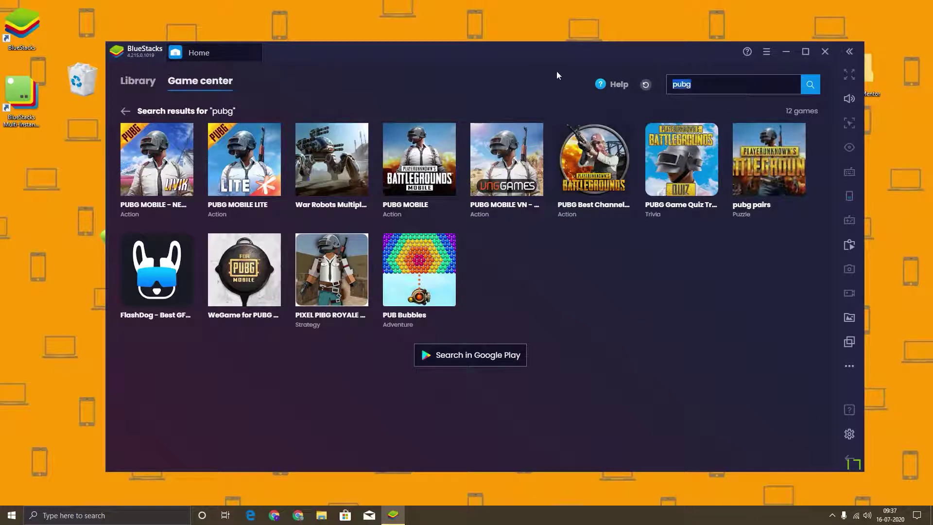
pyautogui.write('call of duty')
pyautogui.press('Return')
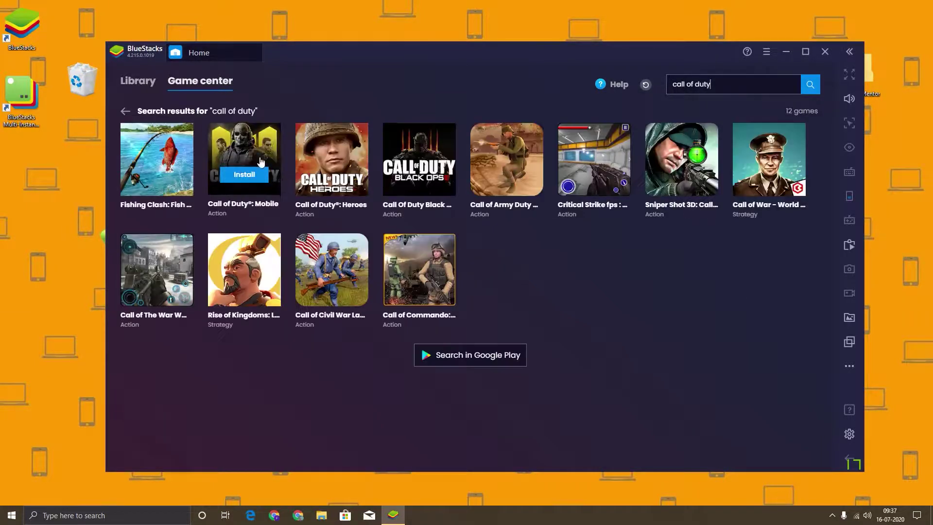
# Step: Search the games and apps for "kinemaster"
pyautogui.write('kinesm')
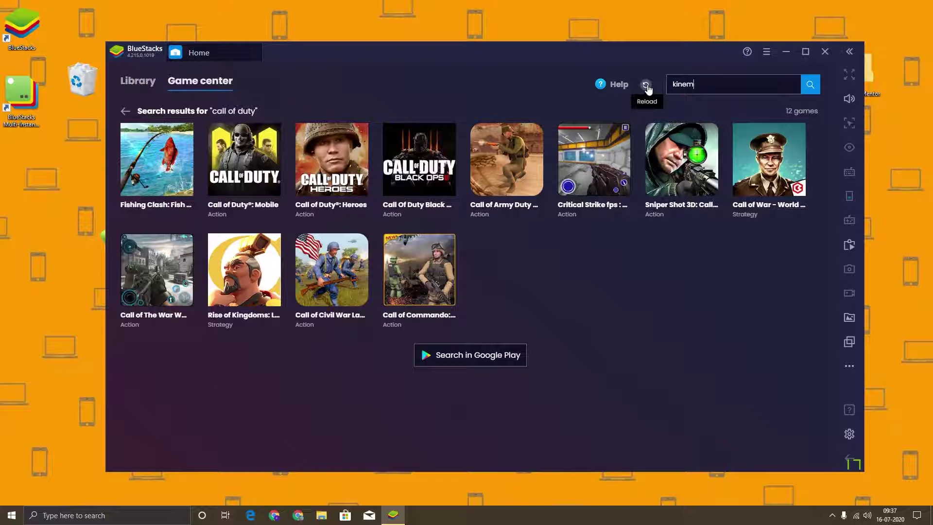
pyautogui.write('aster')
pyautogui.press('Return')
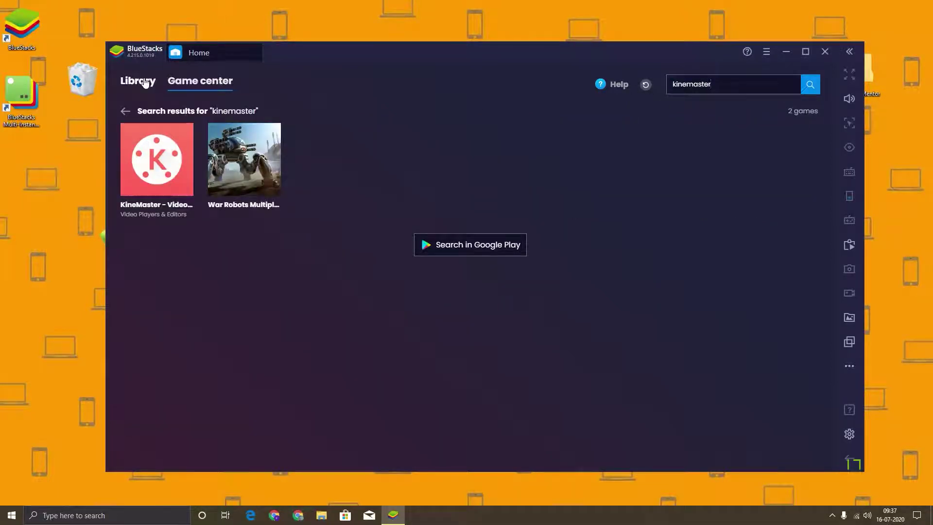
# Step: View the installed apps in the Library, look into the System apps folder, and close it again
pyautogui.click(144, 83)
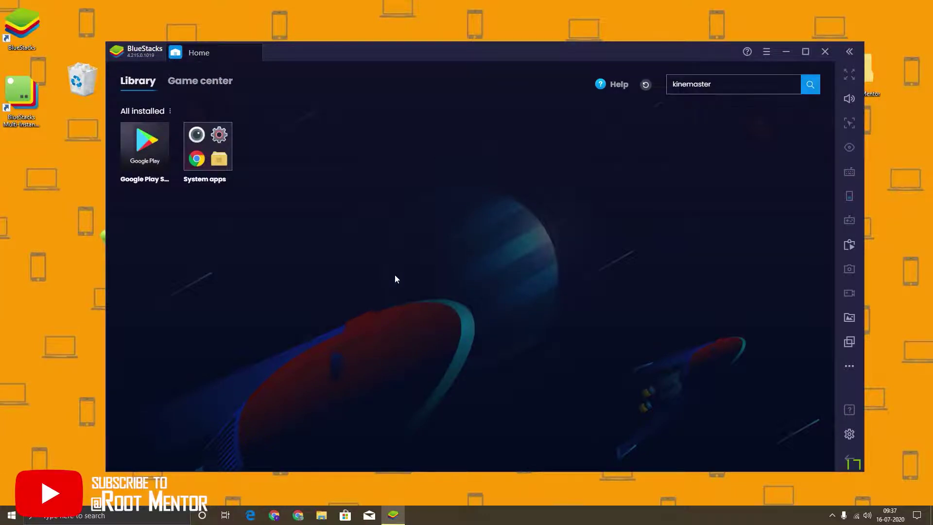
pyautogui.click(205, 147)
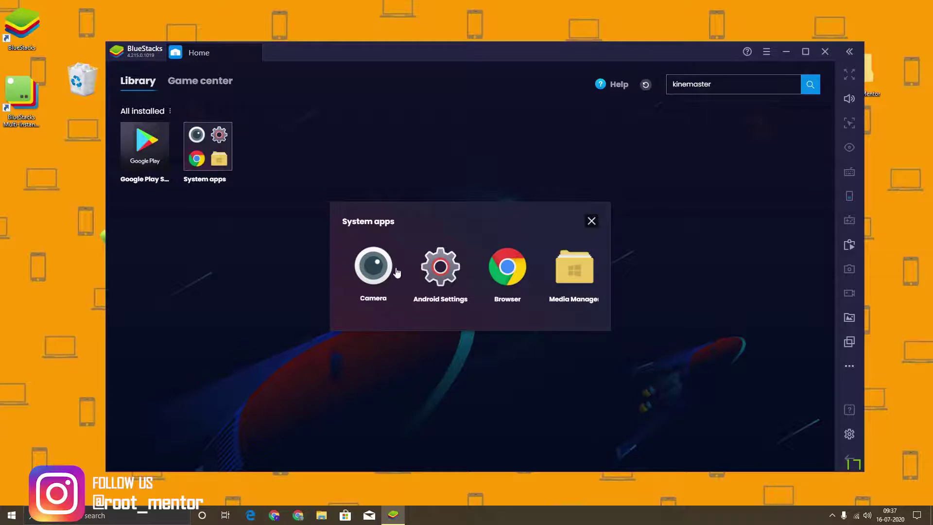
pyautogui.click(591, 221)
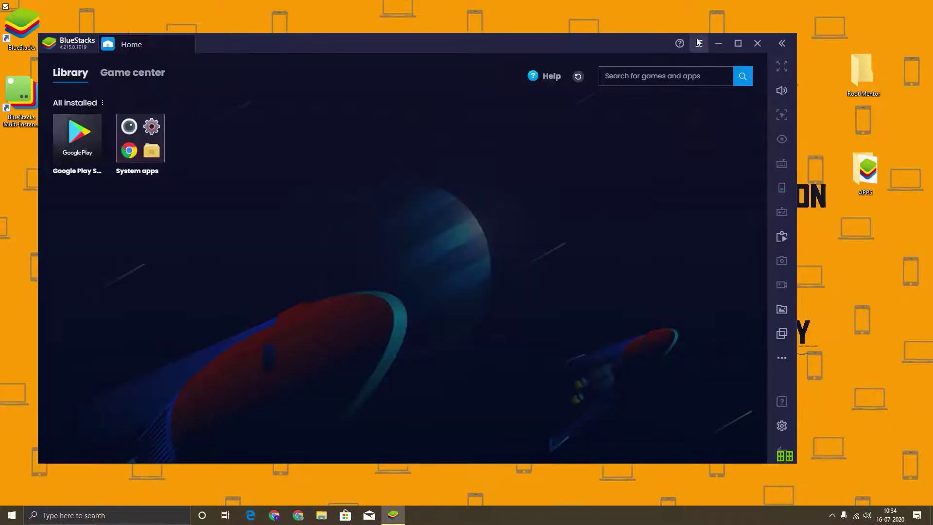
# Step: Open the Engine settings and set the graphics engine to Performance (Legacy mode)
pyautogui.click(698, 45)
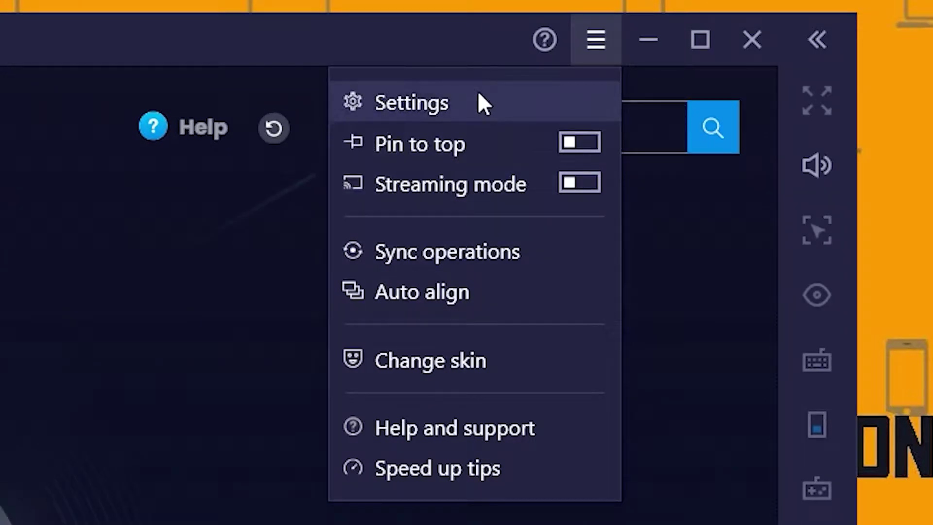
pyautogui.click(479, 97)
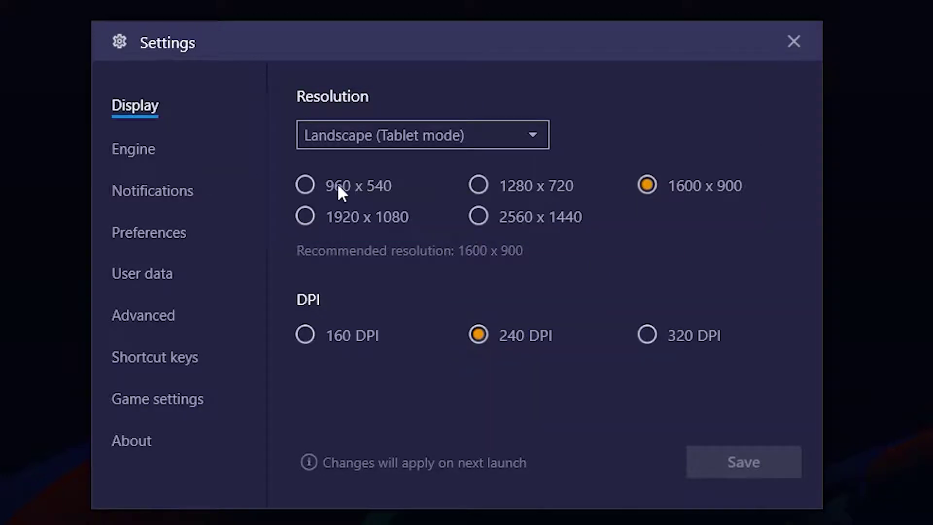
pyautogui.click(141, 149)
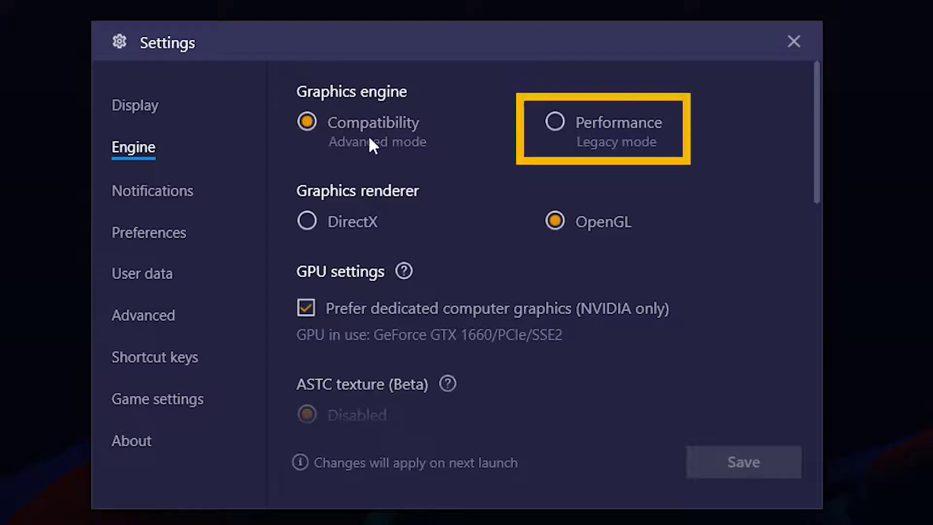
pyautogui.click(554, 123)
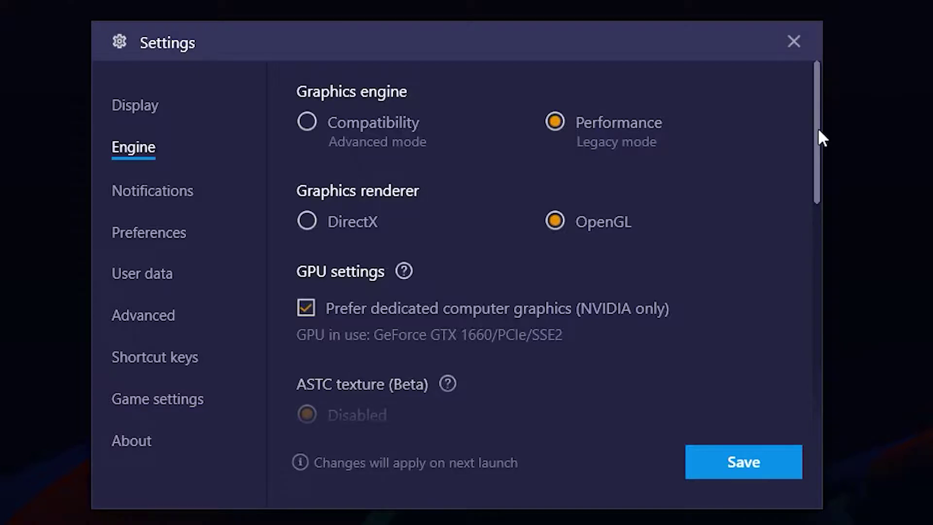
# Step: Set the engine's CPU allocation to High (4 Cores) and its RAM to a custom 4096 MB
pyautogui.moveTo(818, 130); pyautogui.dragTo(794, 296)
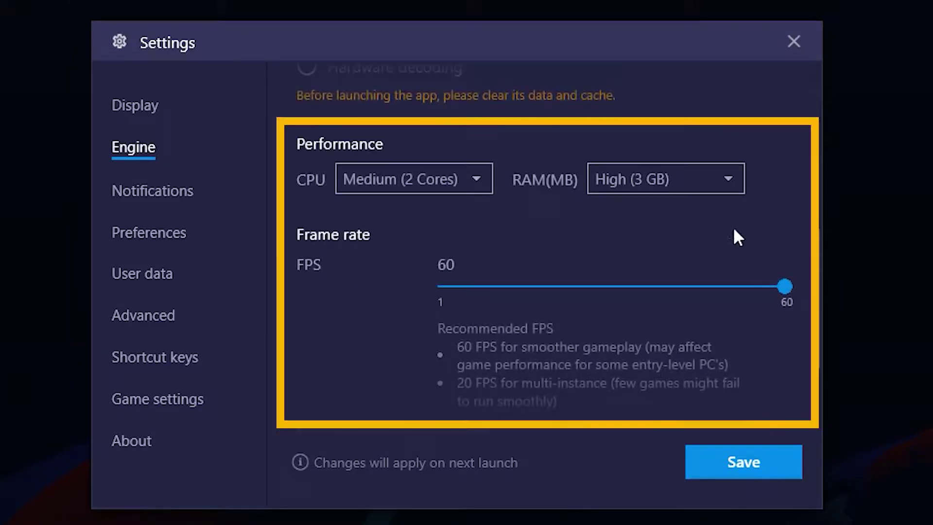
pyautogui.click(475, 178)
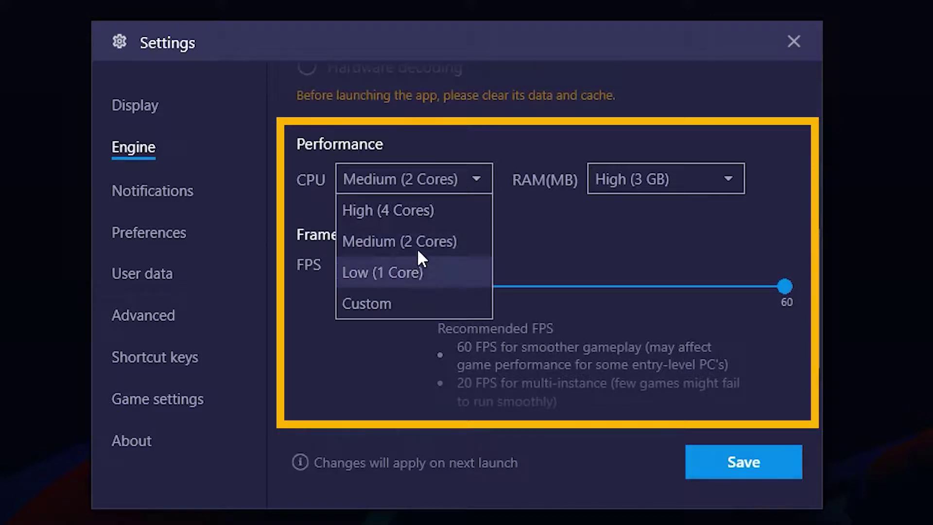
pyautogui.click(432, 220)
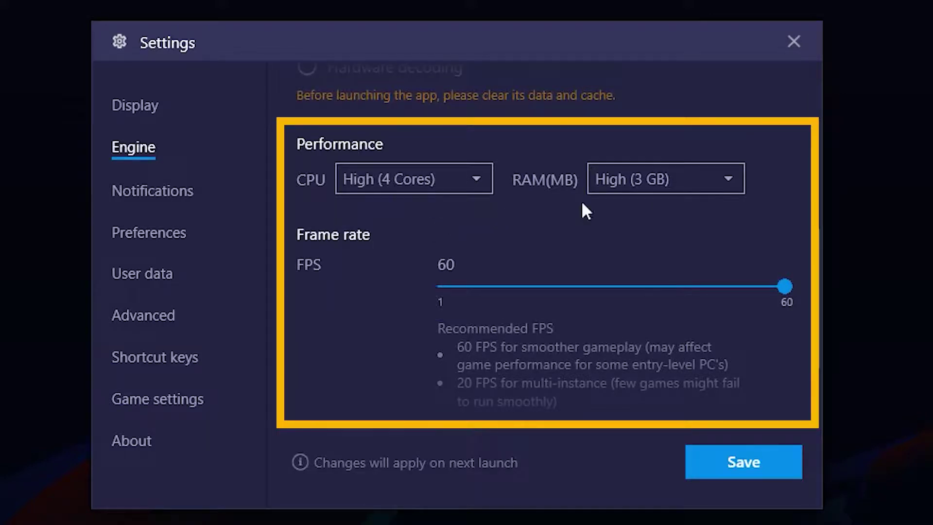
pyautogui.click(704, 183)
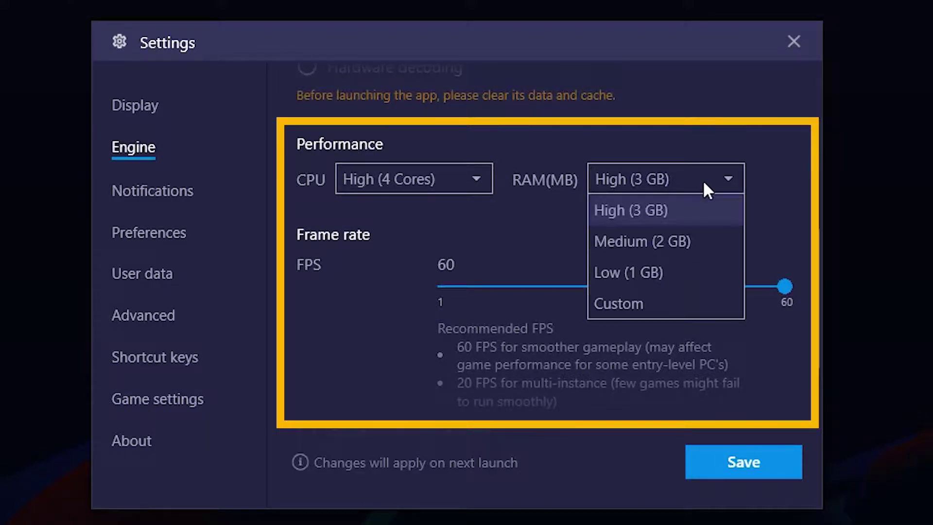
pyautogui.click(635, 304)
pyautogui.moveTo(701, 237); pyautogui.dragTo(796, 236)
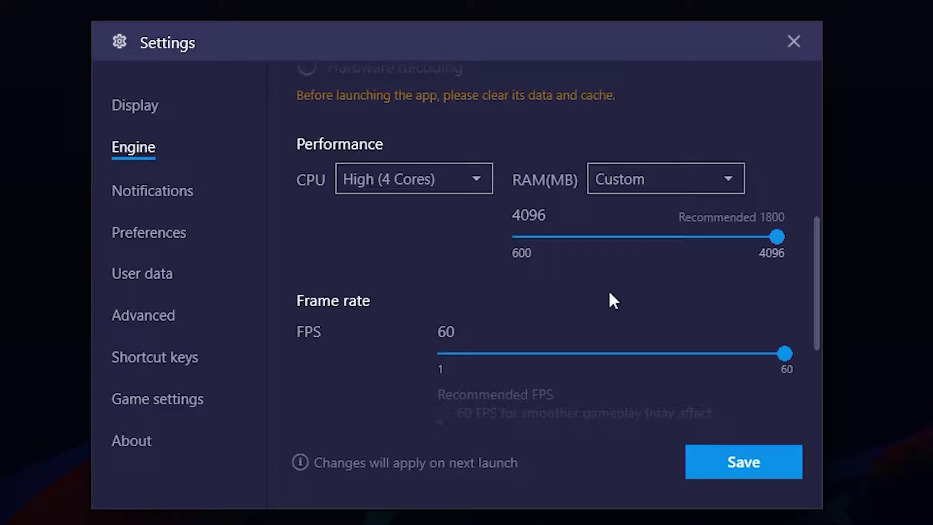
# Step: Enable high frame rates, then save the engine settings and restart BlueStacks to apply them
pyautogui.moveTo(818, 244); pyautogui.dragTo(814, 356)
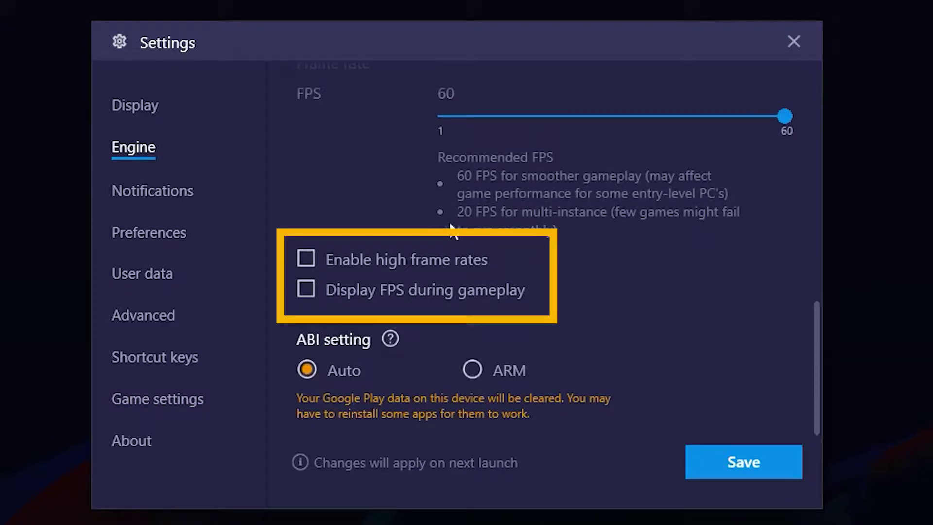
pyautogui.click(305, 260)
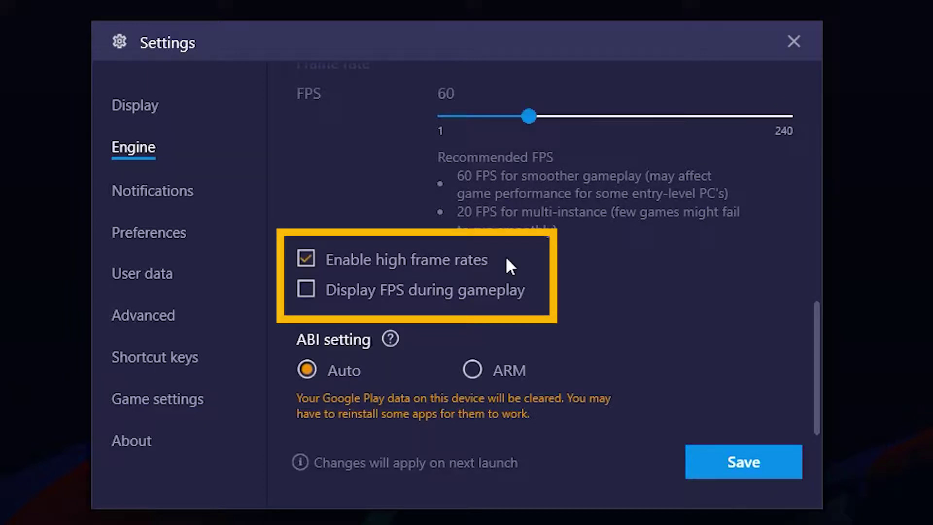
pyautogui.moveTo(817, 334); pyautogui.dragTo(817, 343)
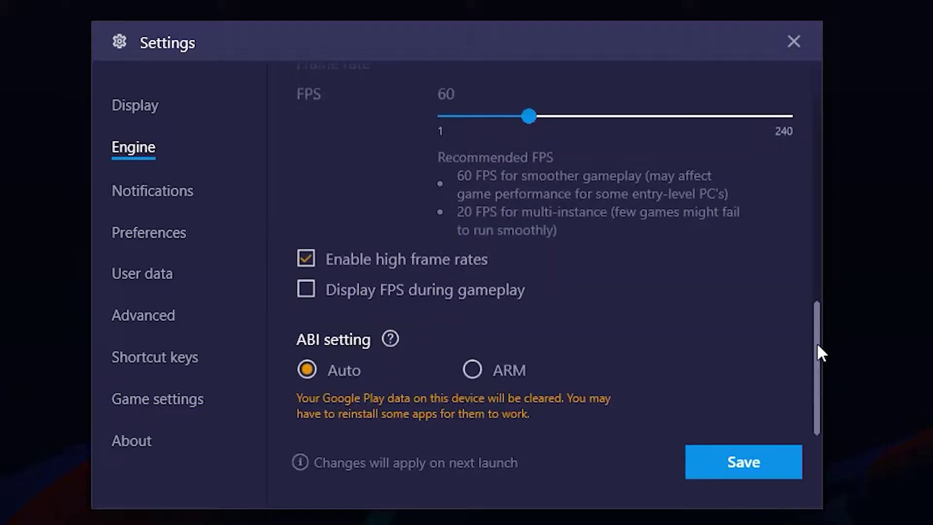
pyautogui.click(718, 464)
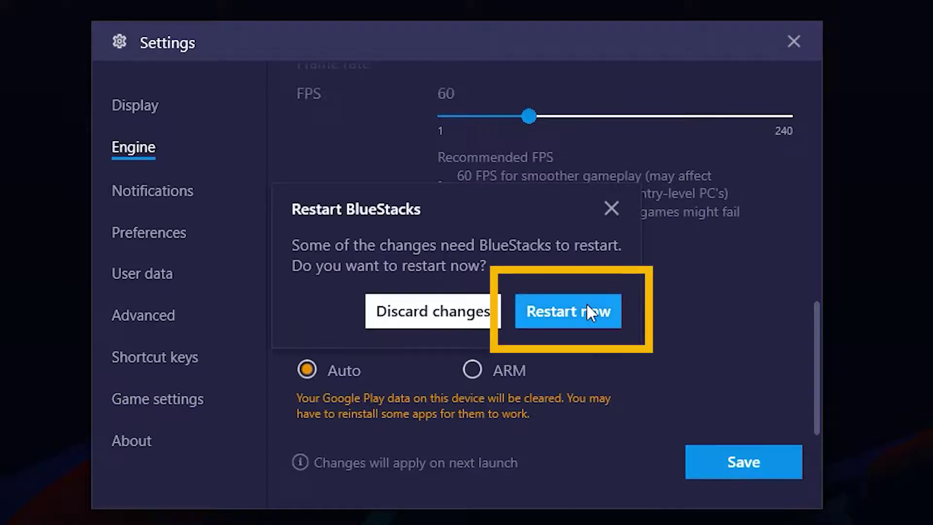
pyautogui.click(587, 306)
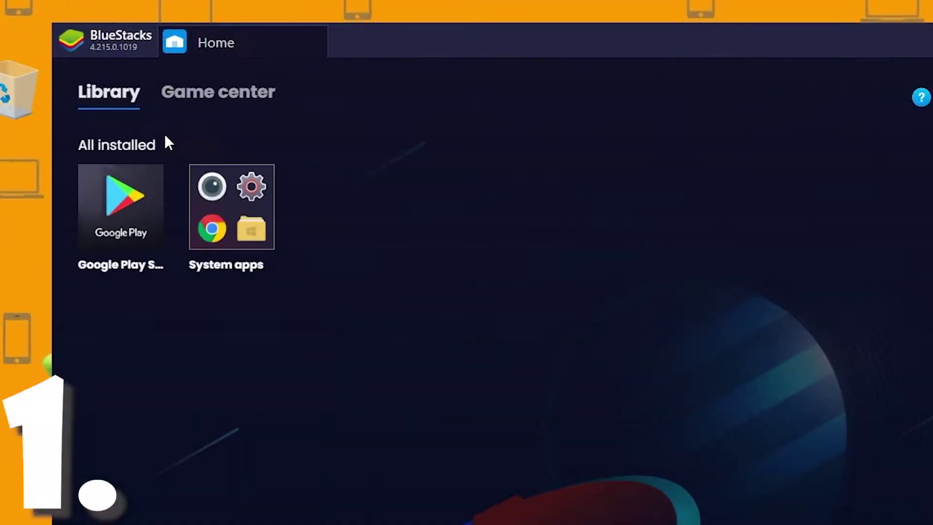
# Step: Install the Kinemaster Pro v4.13.7 APK from the APPS folder on the Desktop through the Library
pyautogui.click(166, 145)
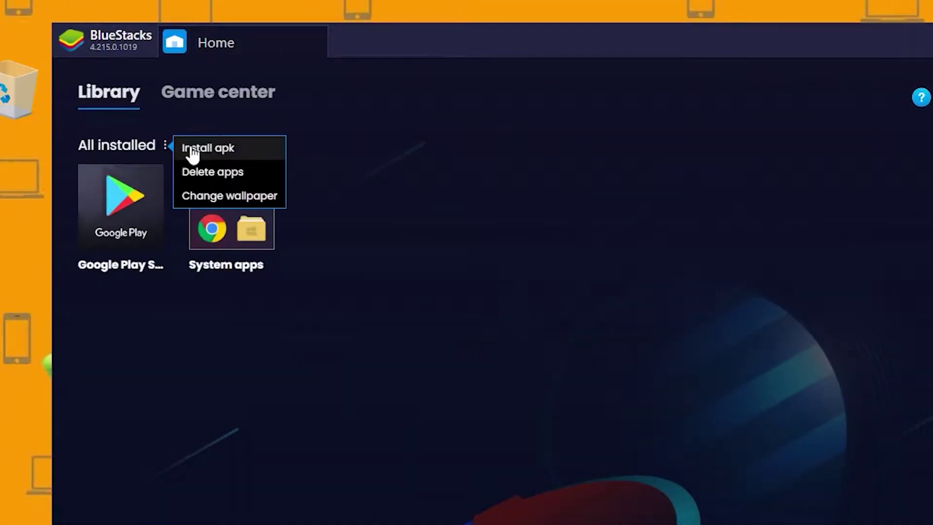
pyautogui.click(190, 148)
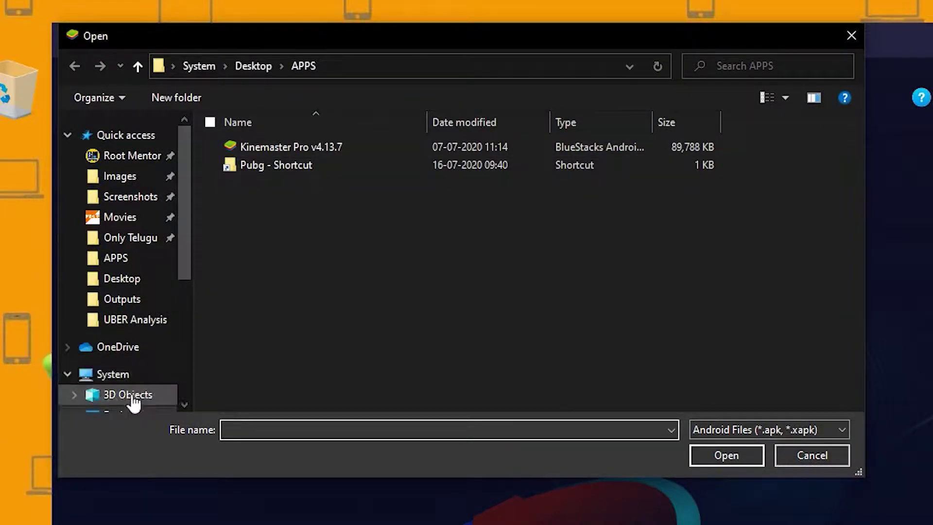
pyautogui.scroll(-1, 131, 382)
pyautogui.click(125, 381)
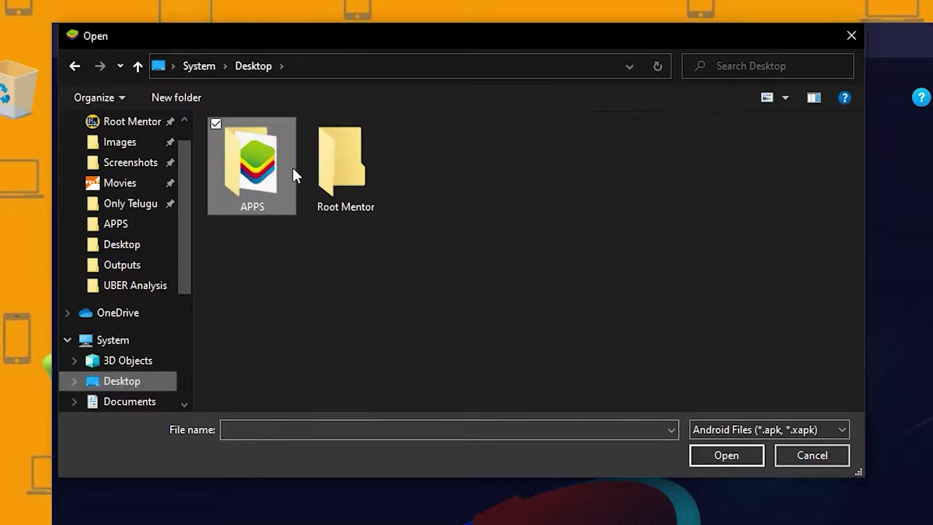
pyautogui.doubleClick(270, 179)
pyautogui.click(254, 147)
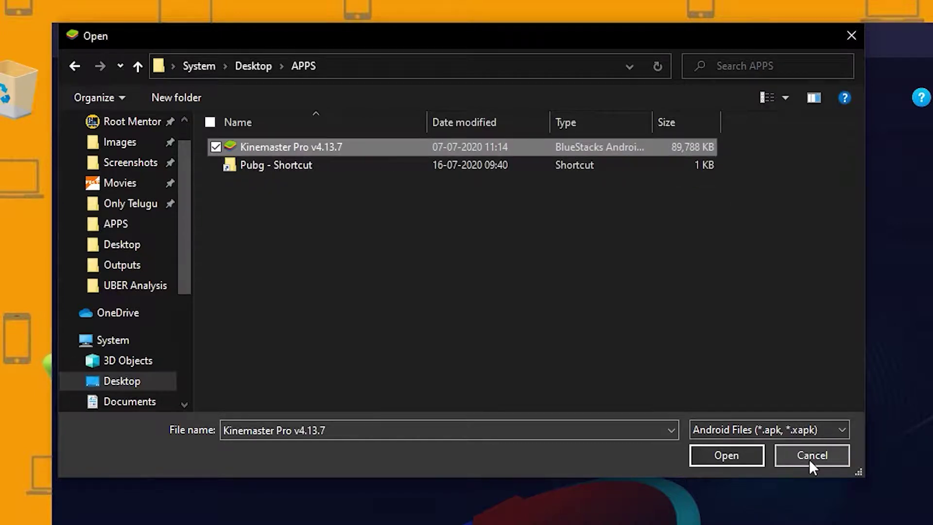
pyautogui.click(733, 459)
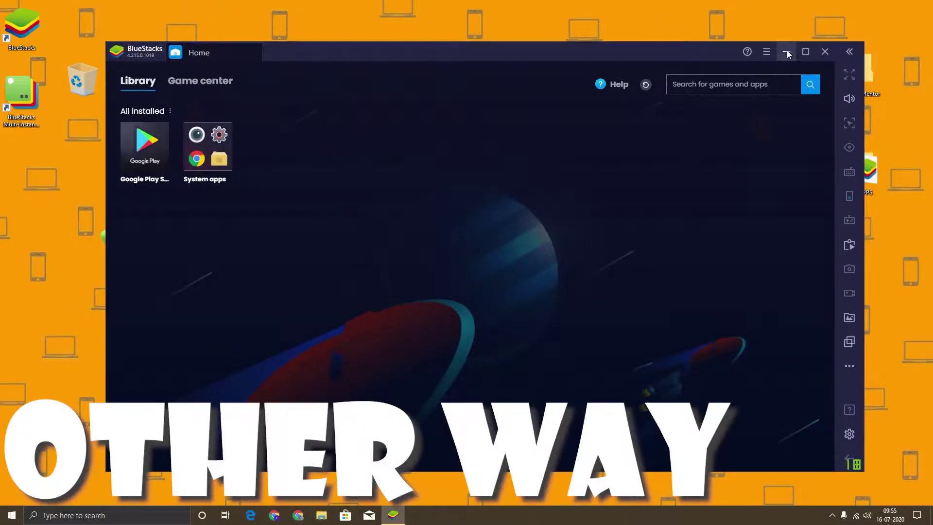
# Step: Minimize the emulator and install the Kinemaster Pro v4.13.7 APK directly from the APPS folder on the desktop
pyautogui.click(787, 52)
pyautogui.doubleClick(873, 161)
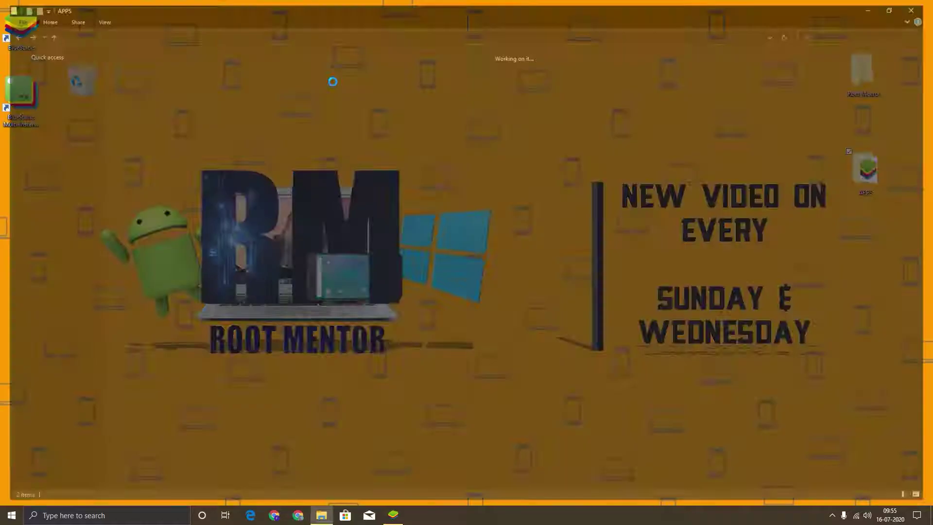
pyautogui.click(151, 104)
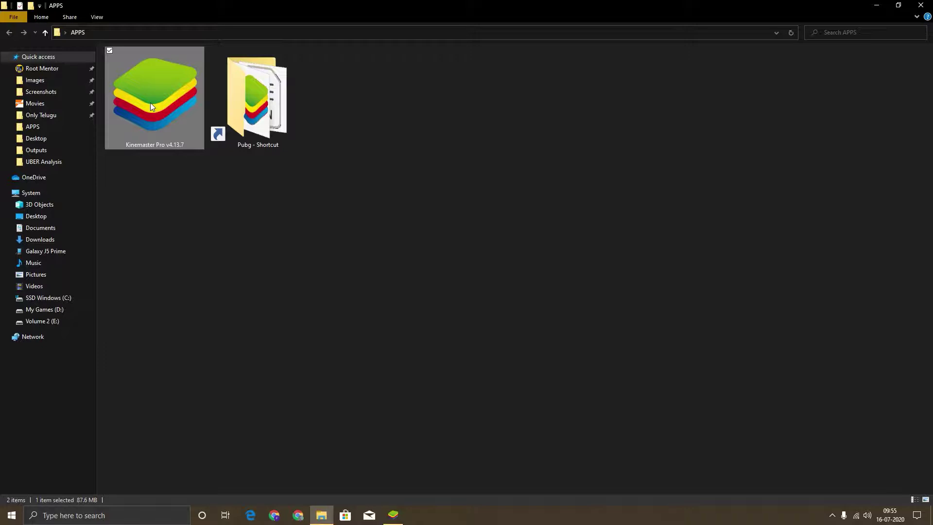
pyautogui.doubleClick(150, 103)
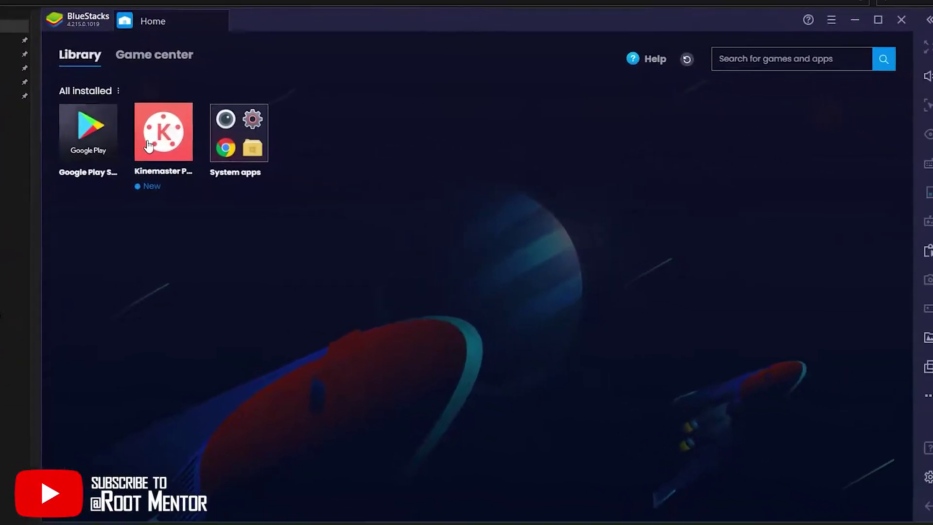
# Step: Launch Kinemaster Pro from the Library and accept its modded-app notice
pyautogui.click(148, 146)
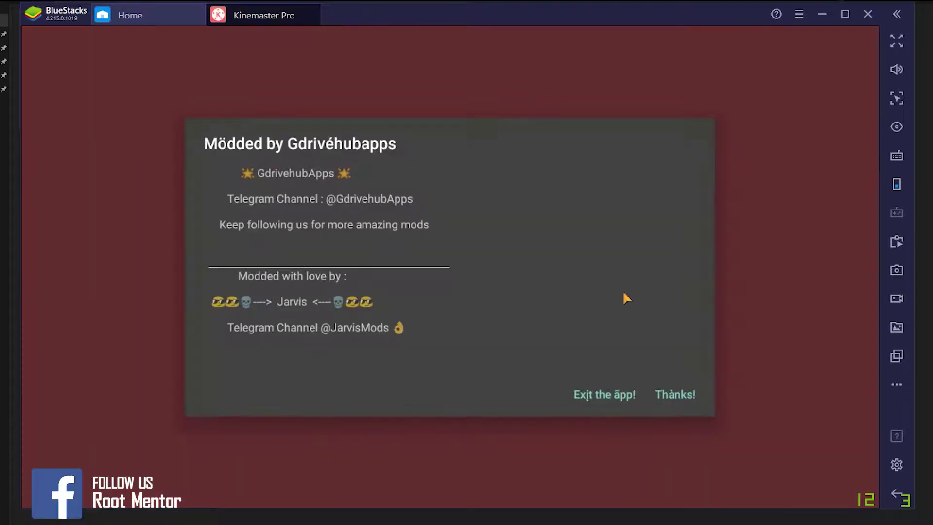
pyautogui.click(674, 394)
pyautogui.click(439, 421)
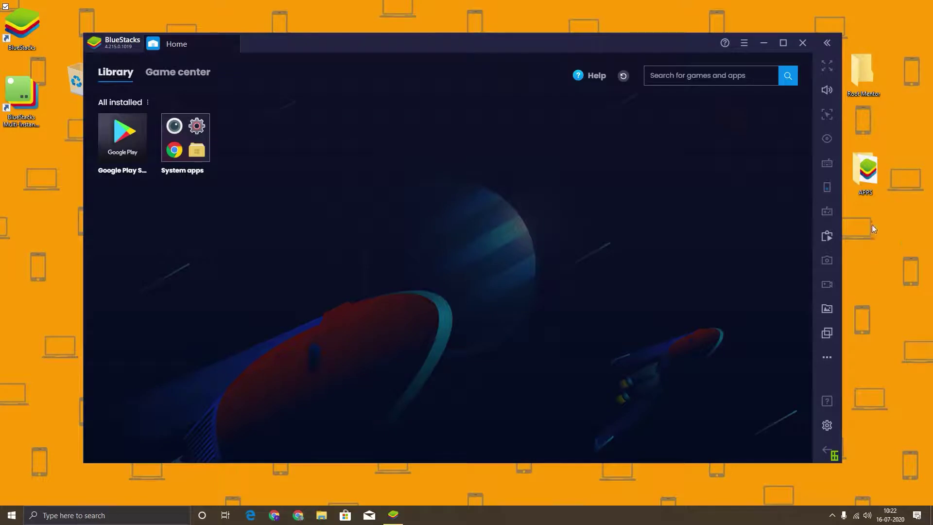
# Step: Install the com.pubg.krmobile APK from the Pubg shortcut folder inside the desktop's APPS folder
pyautogui.doubleClick(865, 172)
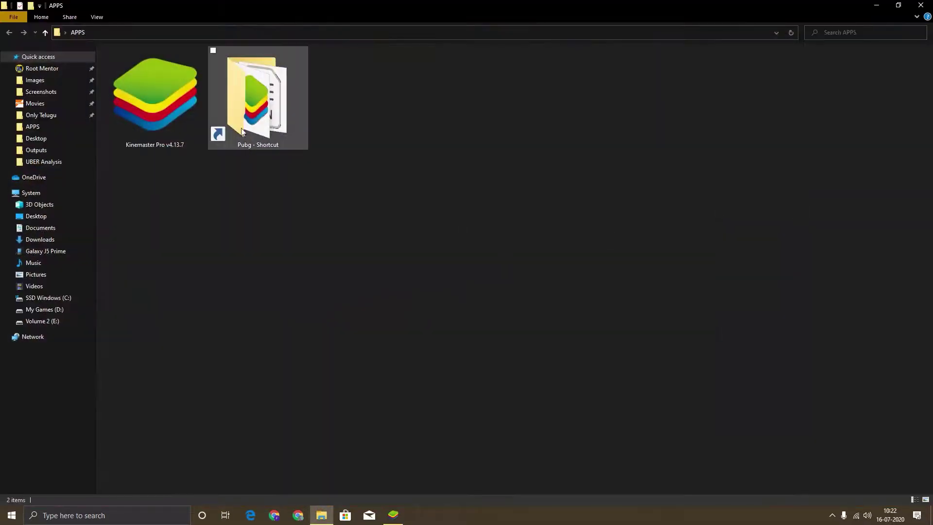
pyautogui.doubleClick(272, 119)
pyautogui.click(176, 88)
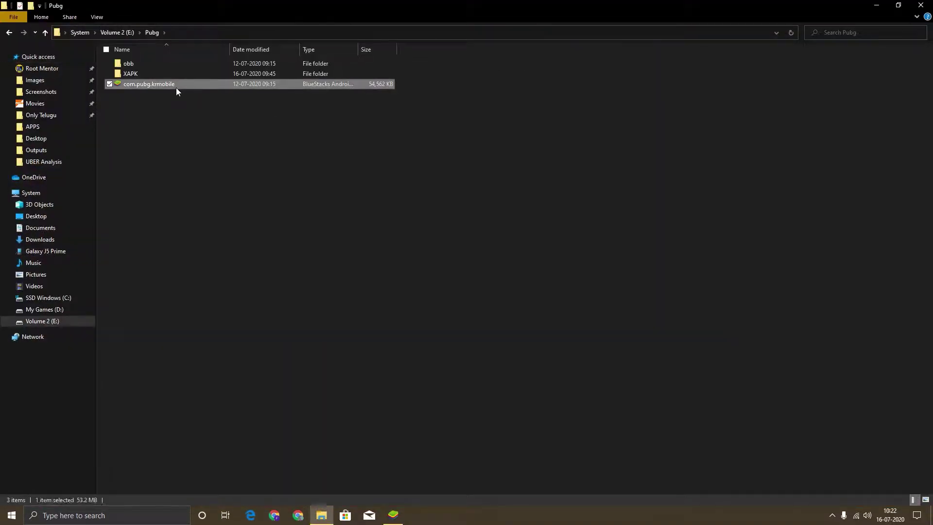
pyautogui.doubleClick(176, 87)
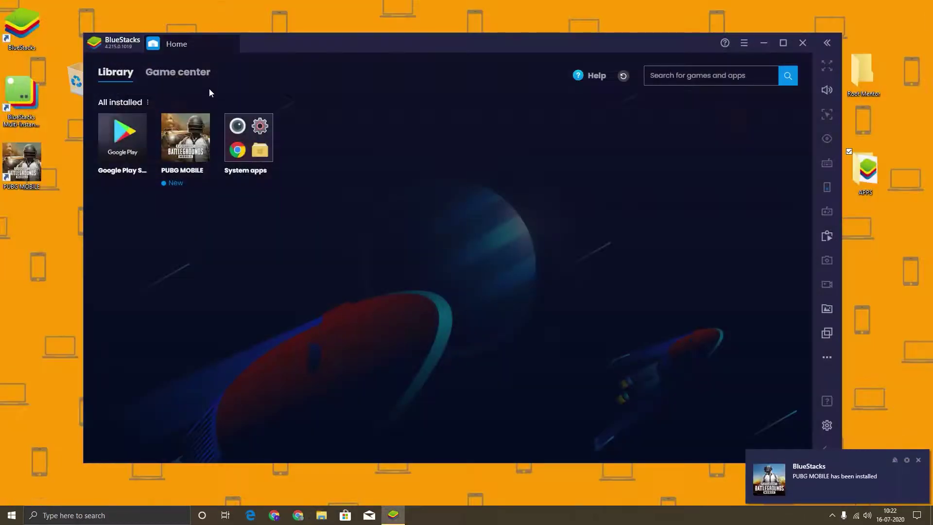
# Step: Launch PUBG MOBILE from the Library and step through the How to play and game guide tips
pyautogui.click(183, 154)
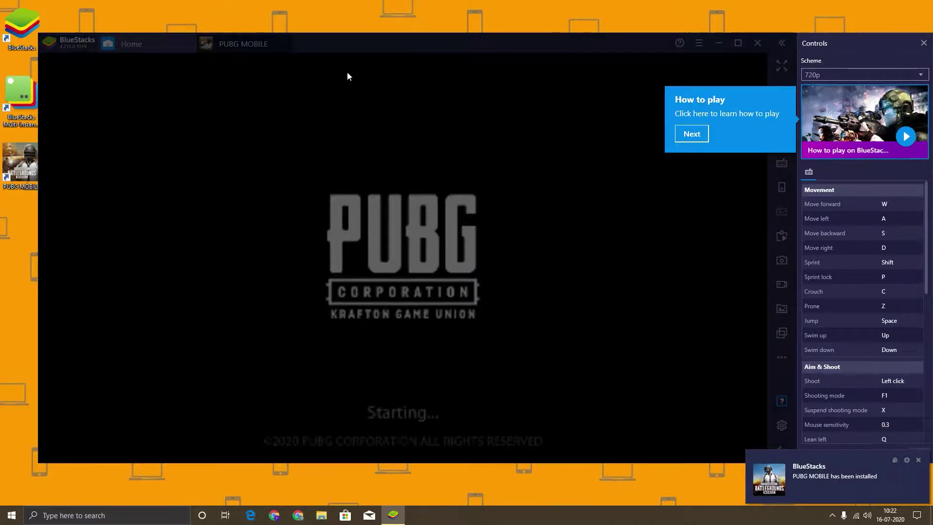
pyautogui.click(696, 137)
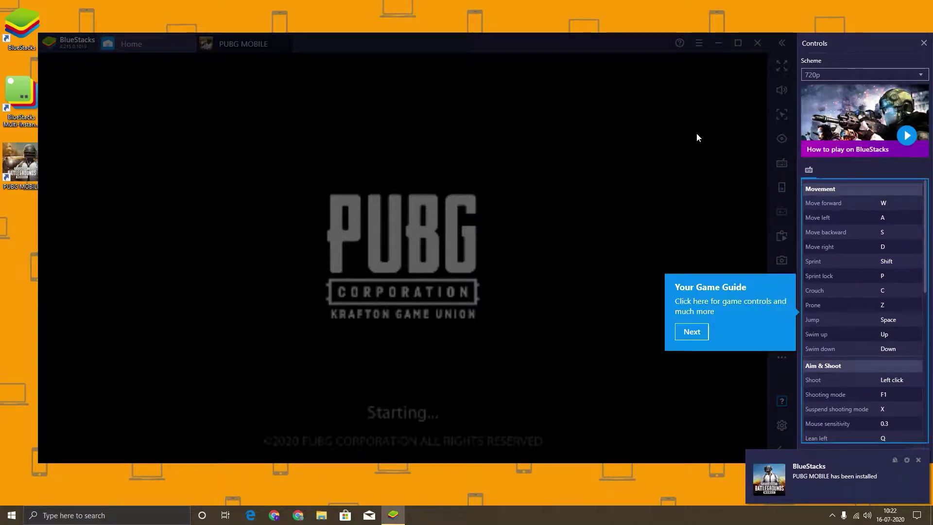
pyautogui.click(699, 328)
pyautogui.click(675, 115)
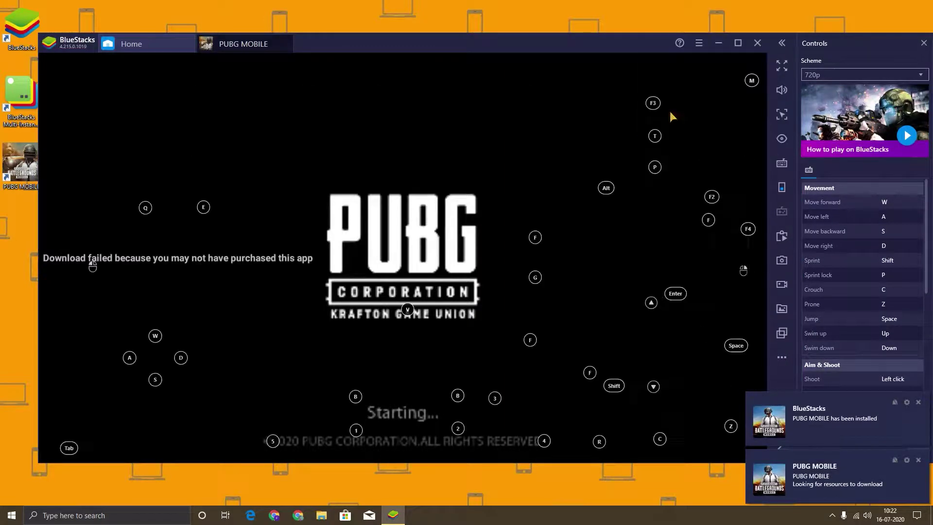
# Step: Dismiss the BlueStacks and PUBG MOBILE notifications and close the running PUBG MOBILE game
pyautogui.click(918, 402)
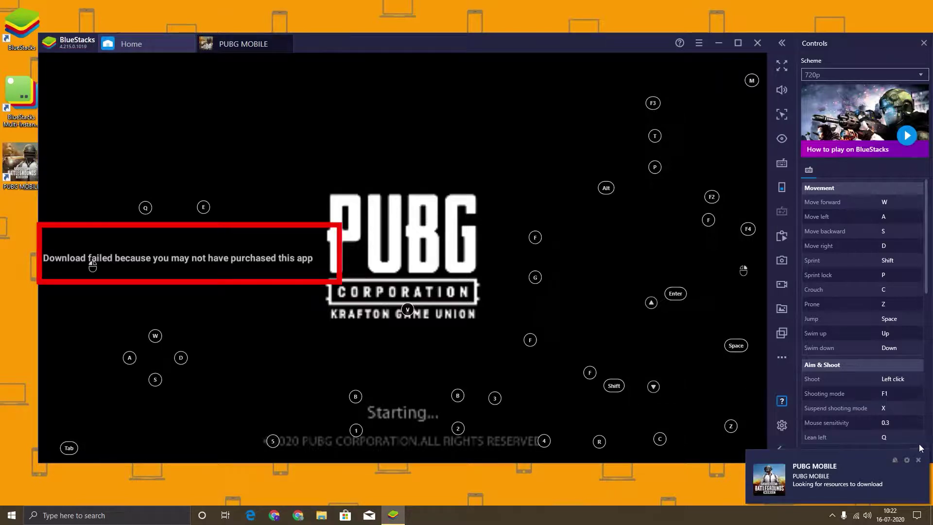
pyautogui.click(918, 460)
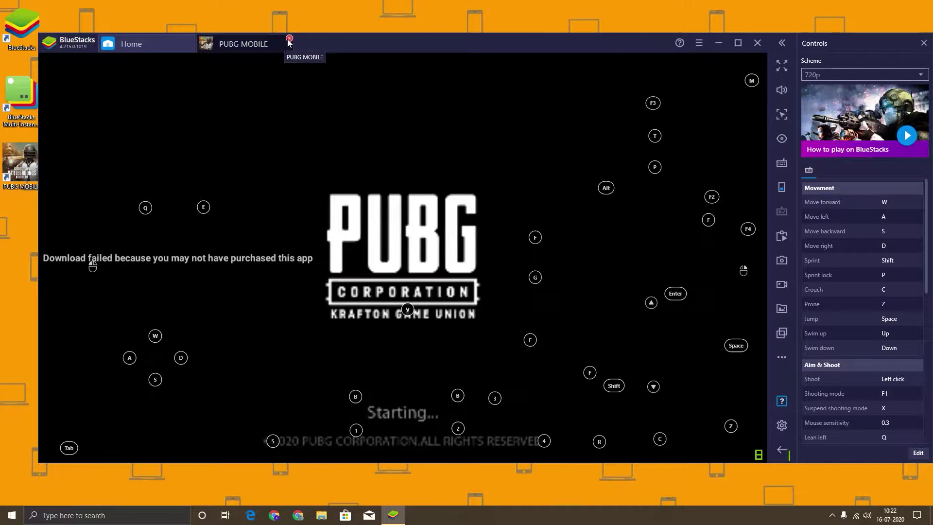
pyautogui.click(289, 38)
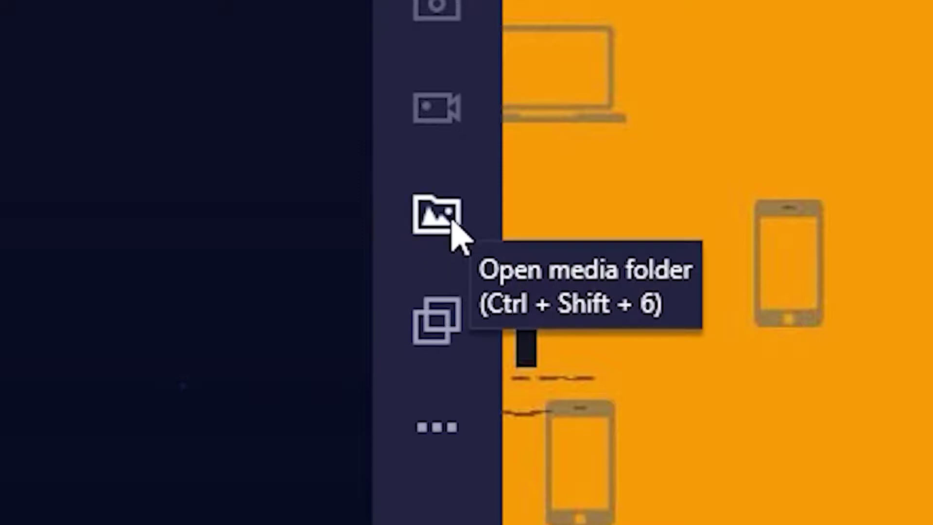
# Step: Open the BlueStacks media folder and the desktop's APPS folder in windows snapped side by side
pyautogui.click(455, 221)
pyautogui.moveTo(484, 4); pyautogui.dragTo(1, 94)
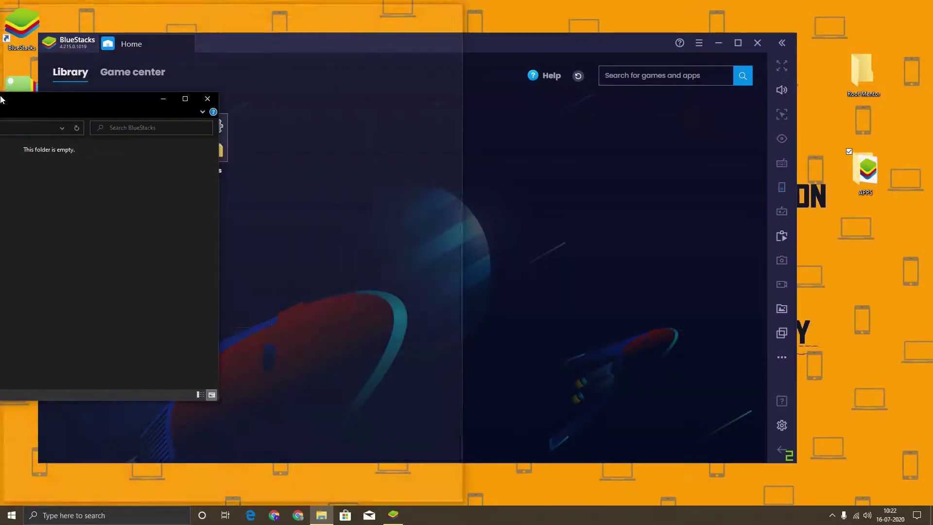
pyautogui.click(877, 183)
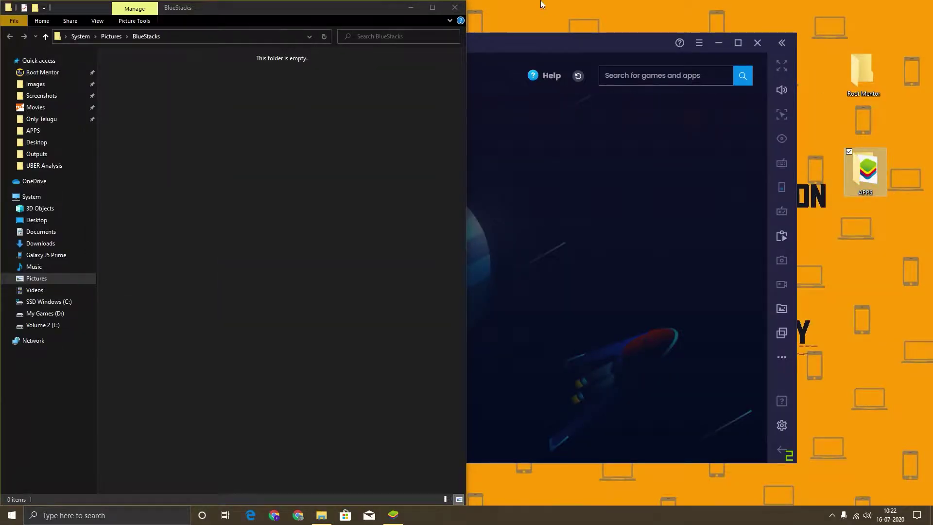
pyautogui.doubleClick(869, 175)
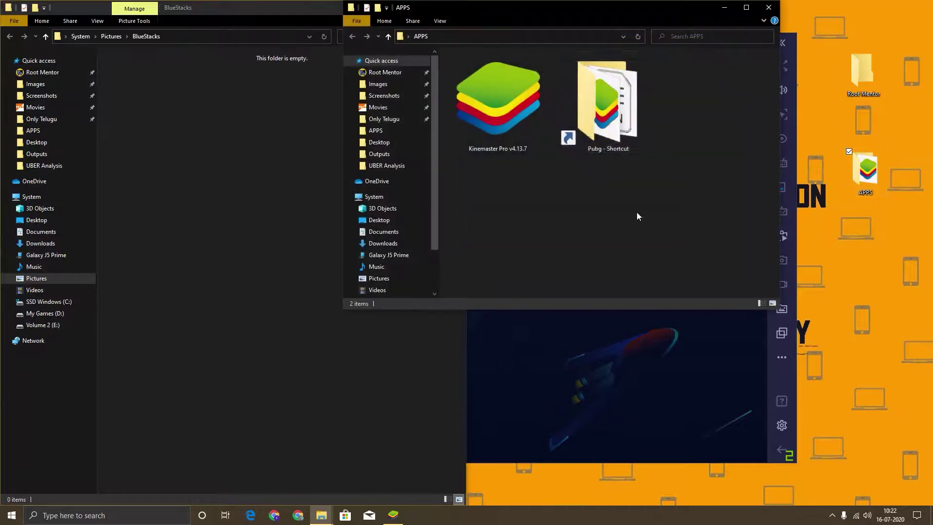
pyautogui.moveTo(576, 10); pyautogui.dragTo(932, 144)
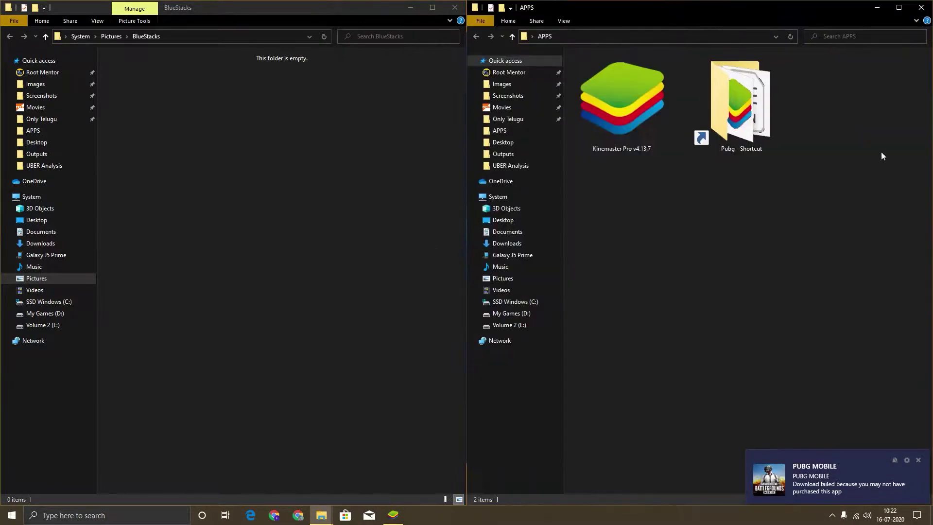
# Step: Copy the com.pubg.krmobile folder from Pubg's obb folder into the BlueStacks media folder, then close that folder's window
pyautogui.doubleClick(752, 110)
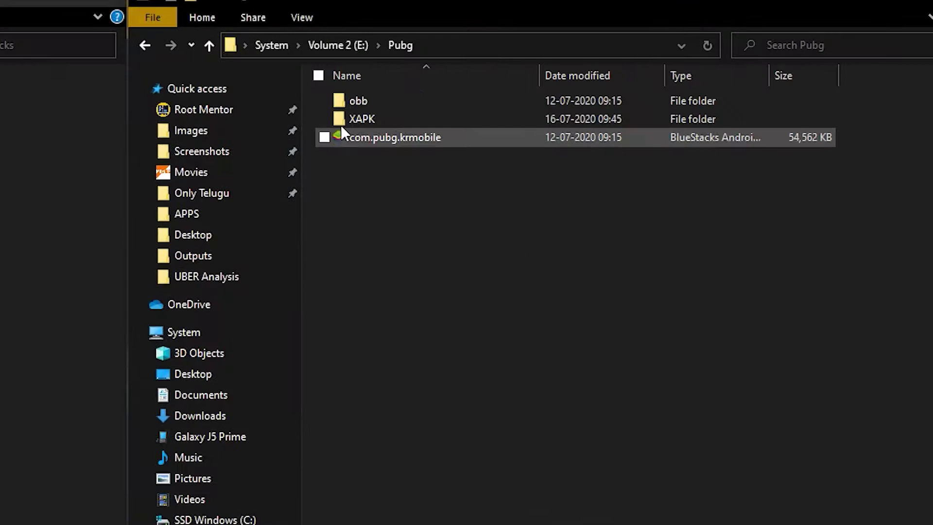
pyautogui.doubleClick(388, 99)
pyautogui.click(376, 104)
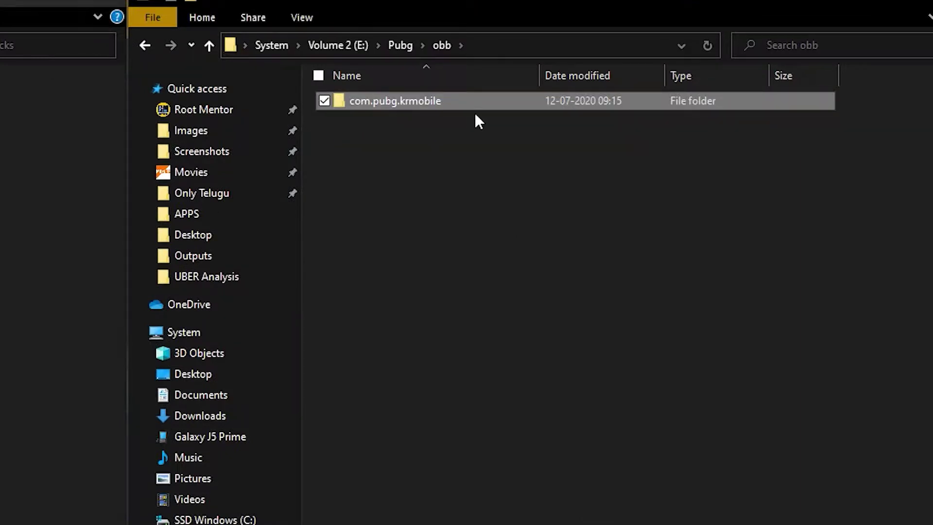
pyautogui.moveTo(428, 99); pyautogui.dragTo(0, 217)
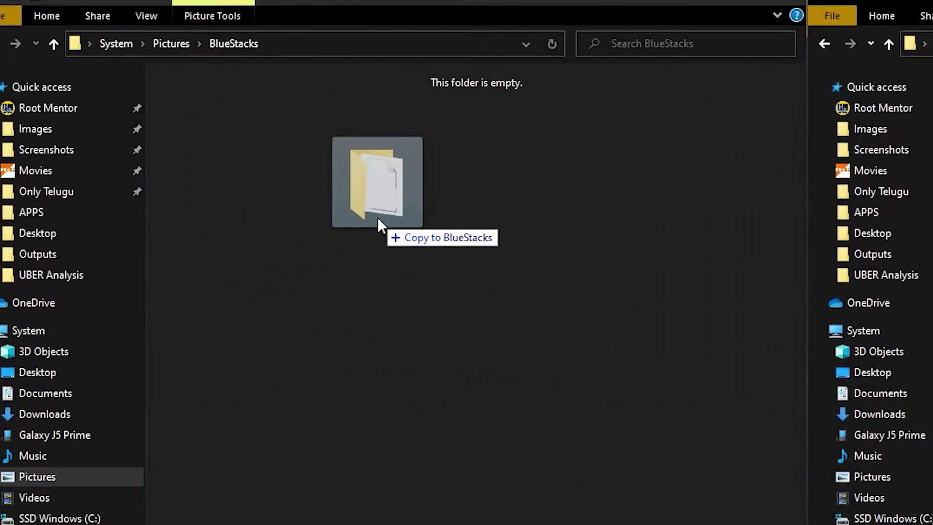
pyautogui.moveTo(377, 217); pyautogui.dragTo(377, 217)
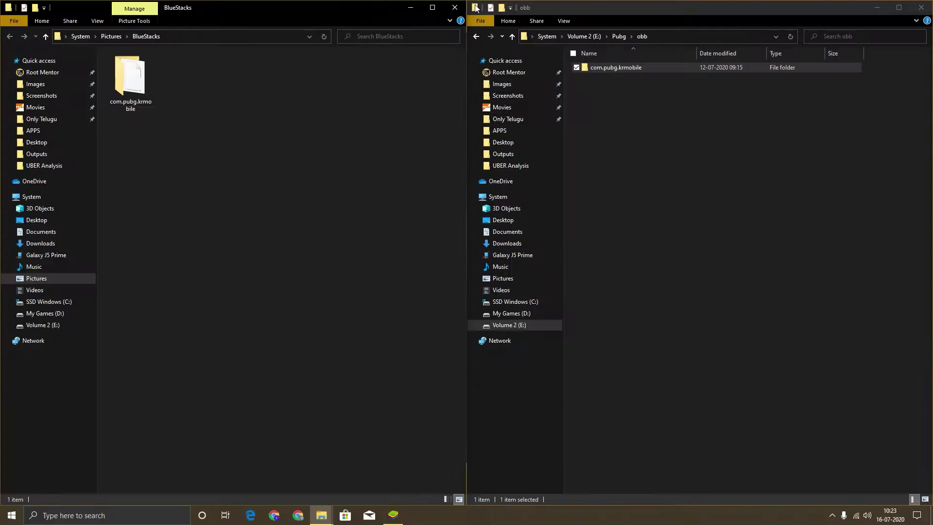
pyautogui.click(447, 11)
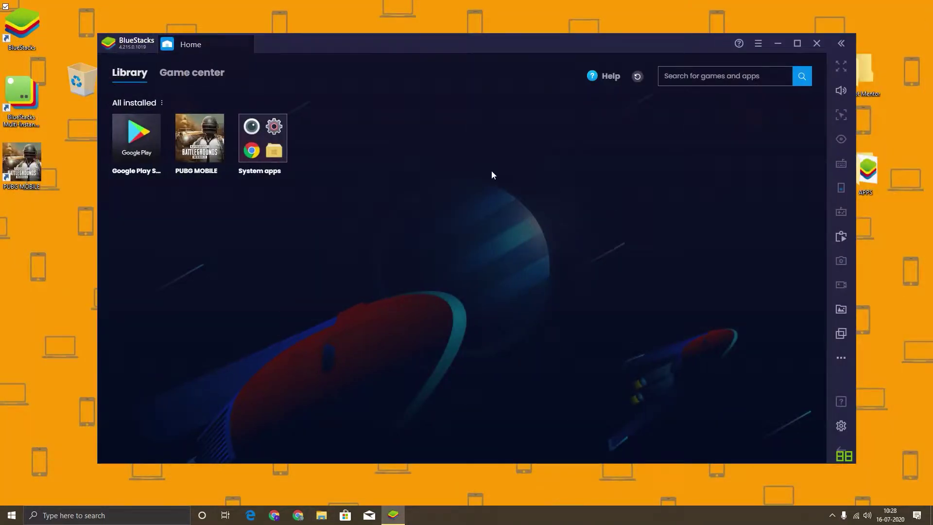
# Step: Open Android Settings from the System apps and explore the internal shared storage
pyautogui.click(283, 142)
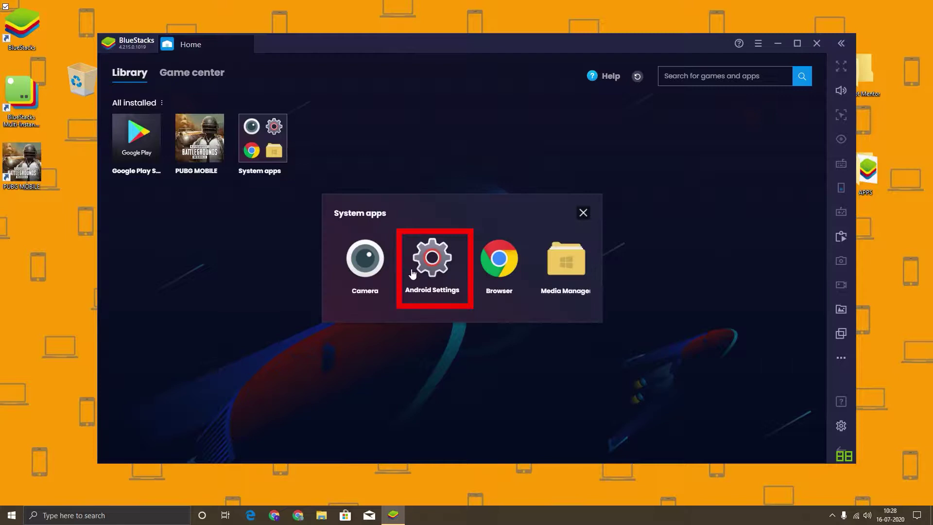
pyautogui.click(431, 274)
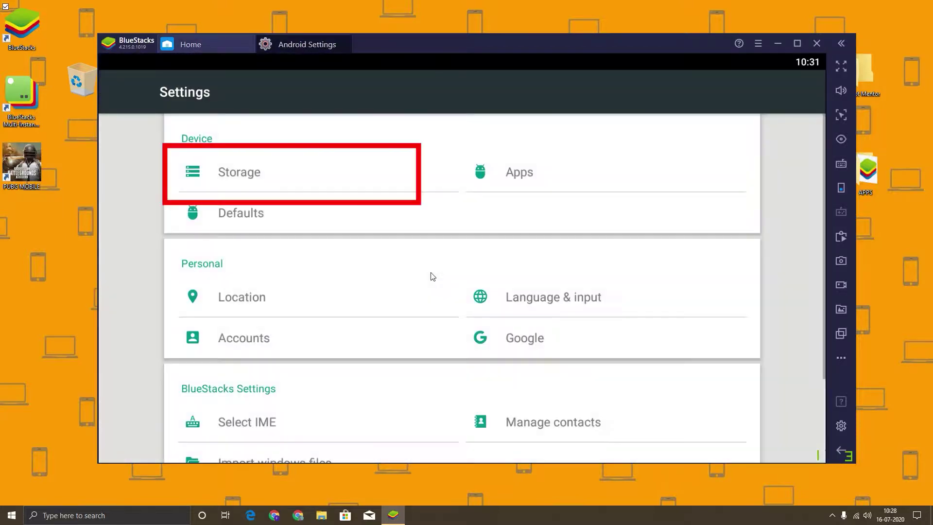
pyautogui.click(224, 181)
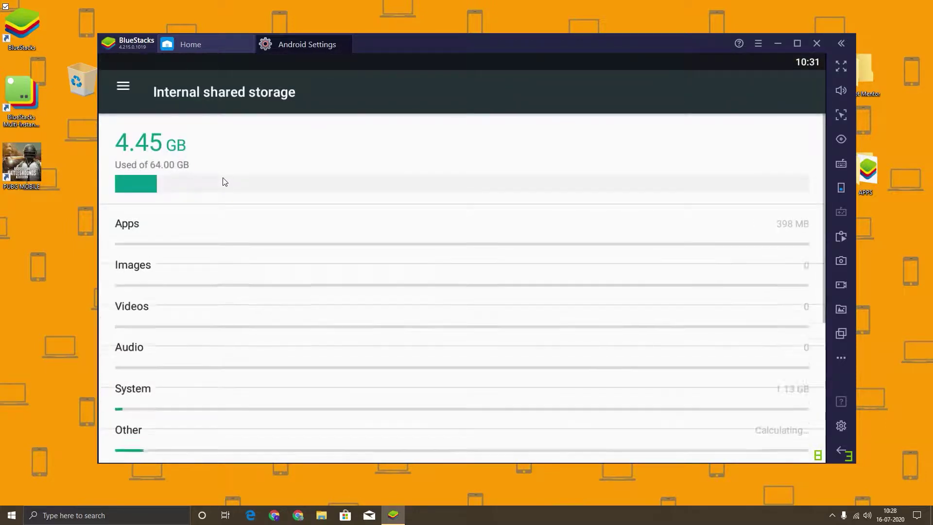
pyautogui.scroll(-2, 225, 181)
pyautogui.scroll(-2, 224, 181)
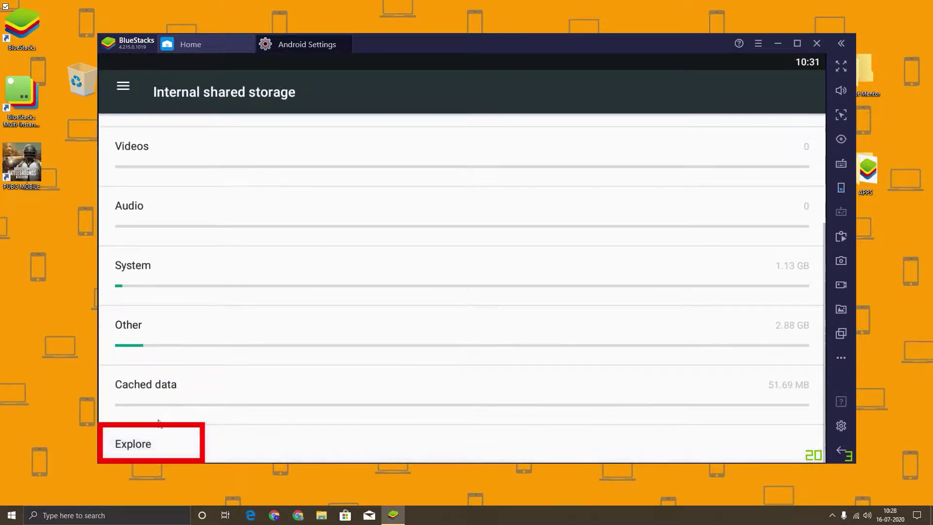
pyautogui.click(133, 442)
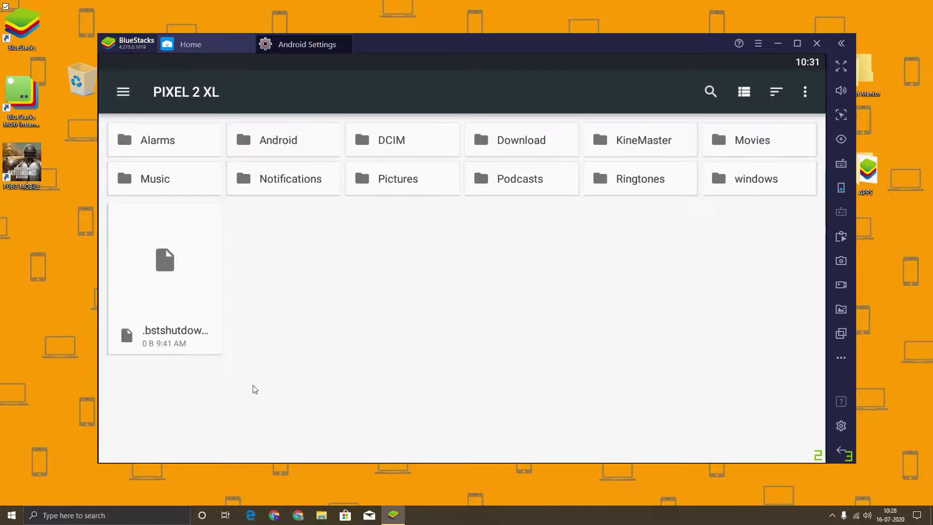
# Step: Browse the internal storage to the BlueStacks folder under windows > Pictures
pyautogui.click(741, 189)
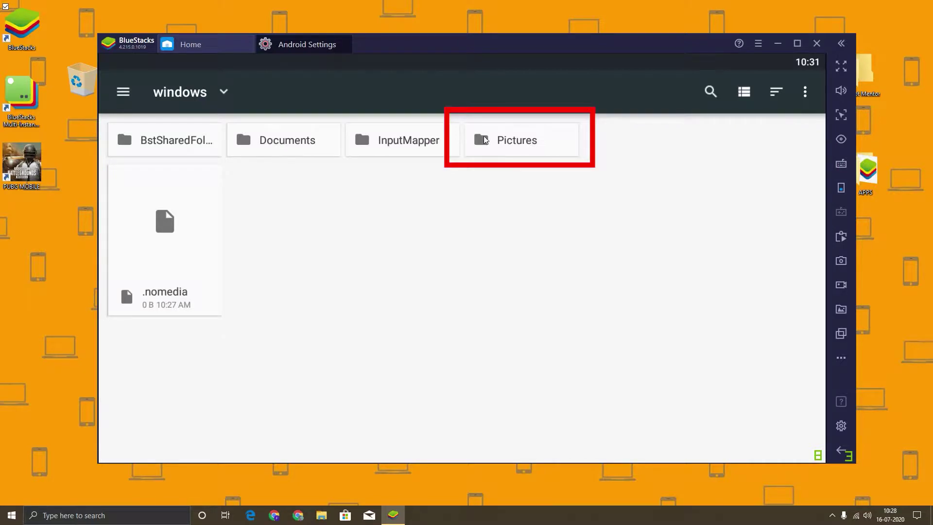
pyautogui.click(509, 154)
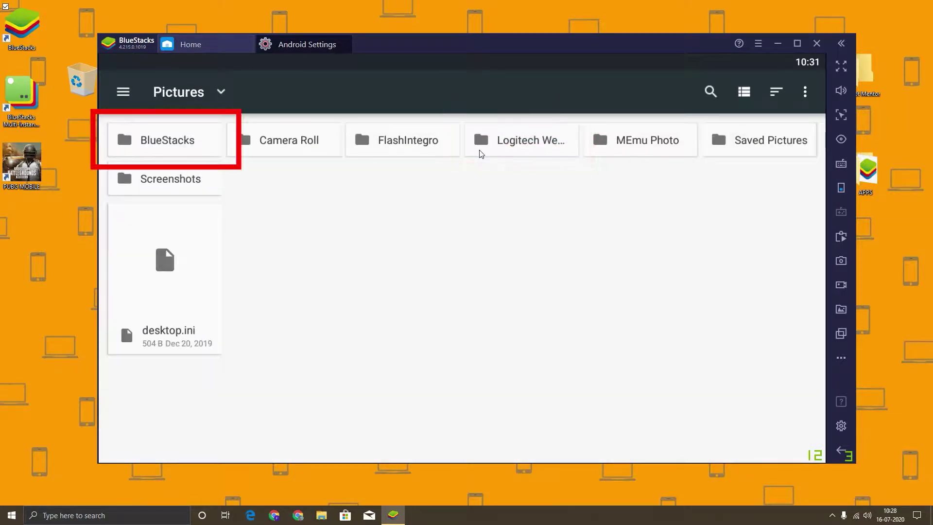
pyautogui.click(137, 145)
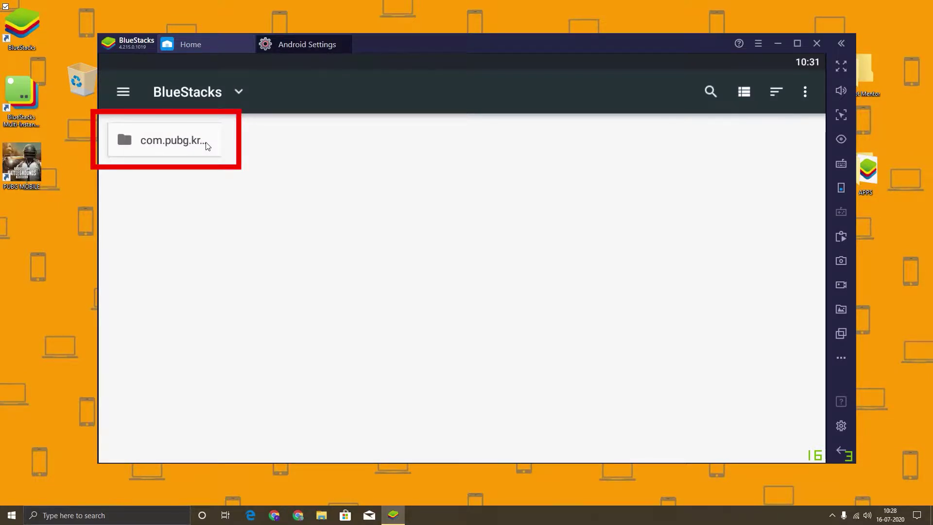
# Step: Start copying the com.pubg.krmobile folder from the BlueStacks folder and show internal storage among the destinations
pyautogui.click(179, 144)
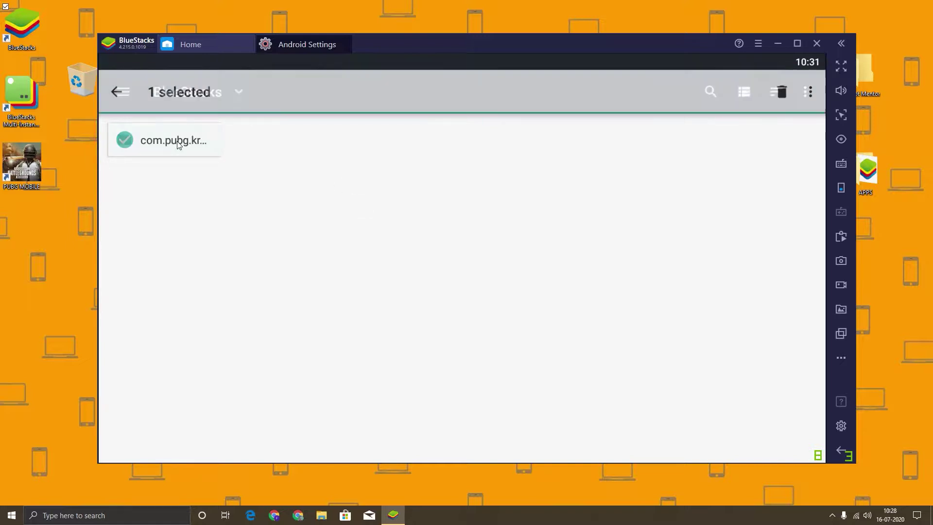
pyautogui.click(810, 92)
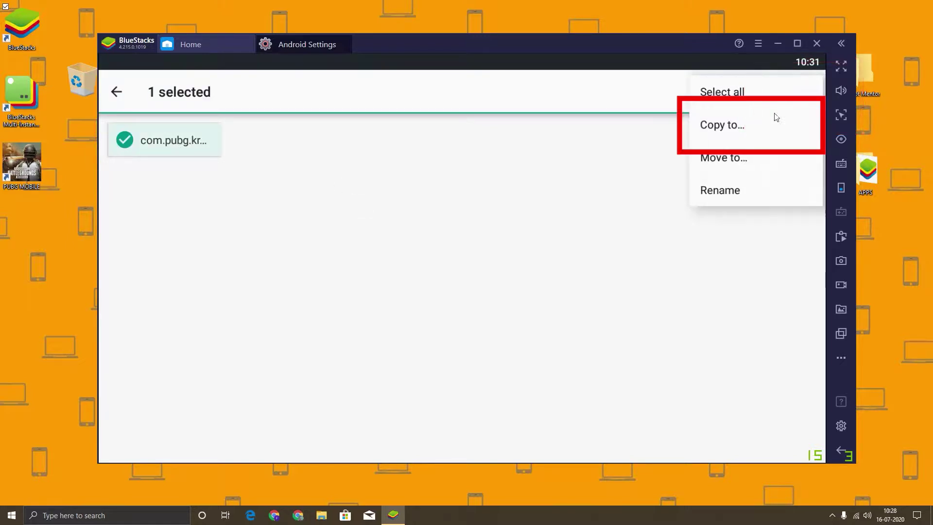
pyautogui.click(749, 131)
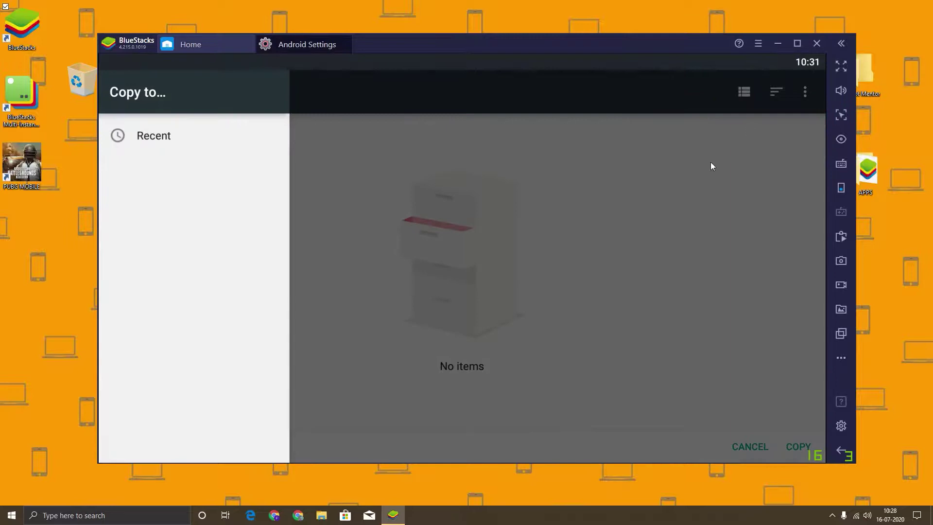
pyautogui.click(617, 214)
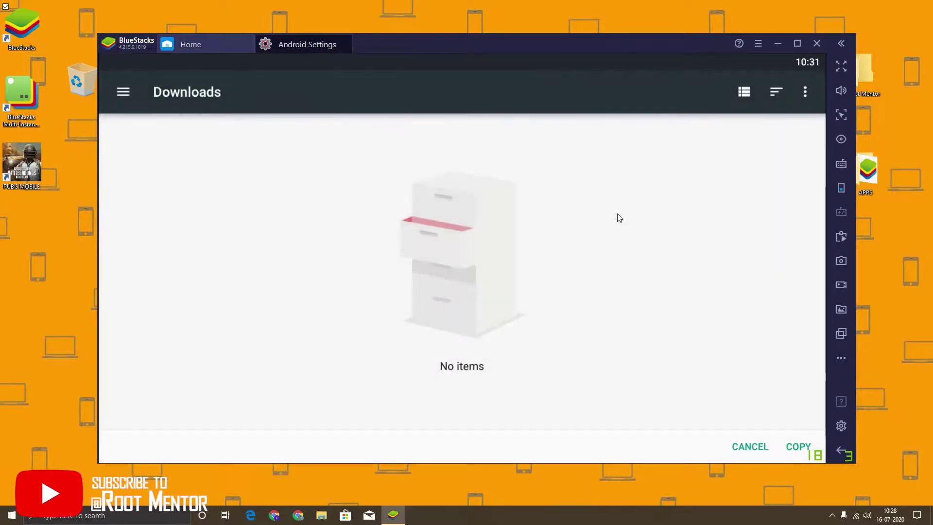
pyautogui.click(804, 93)
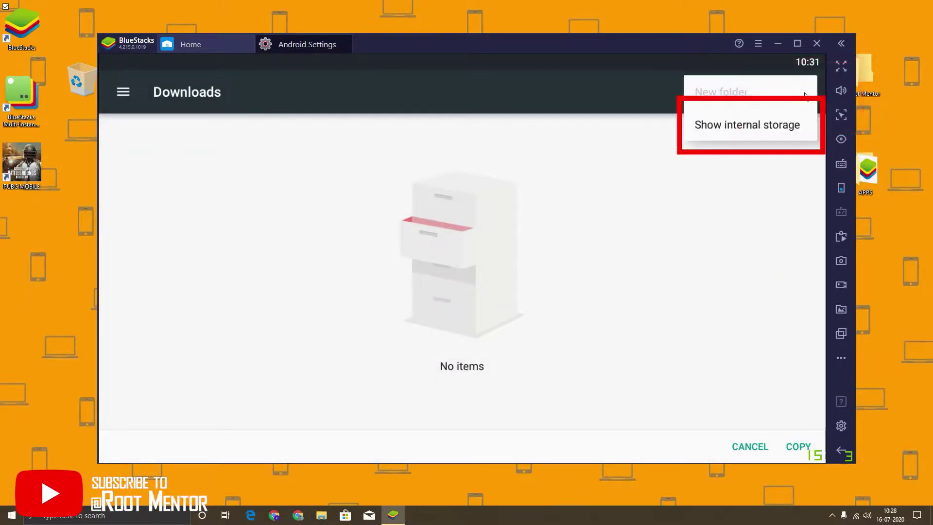
pyautogui.click(731, 125)
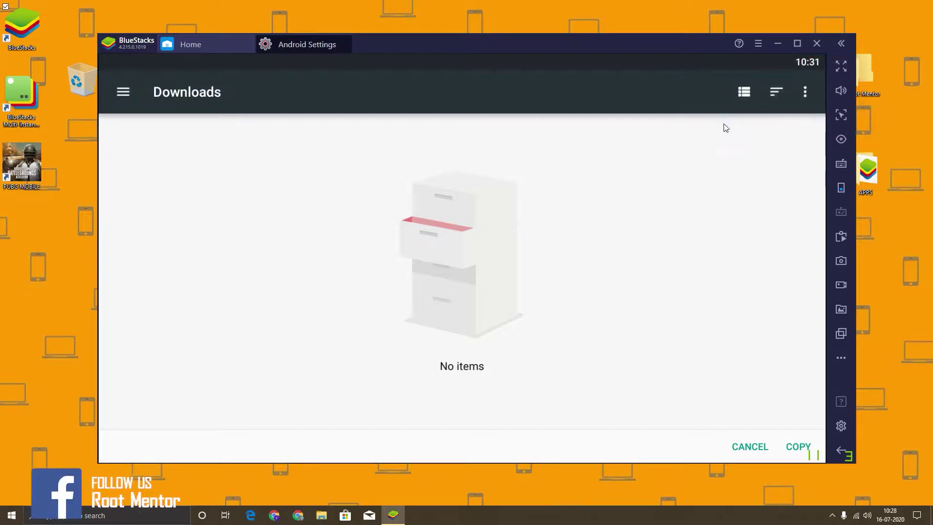
# Step: Copy the folder into Android > obb on PIXEL 2 XL and check the copy progress in the notifications
pyautogui.click(127, 91)
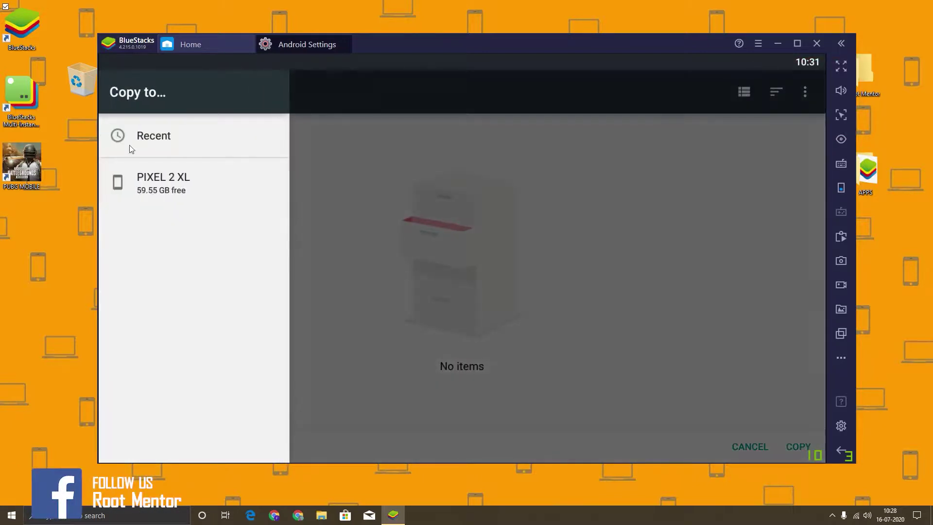
pyautogui.click(135, 178)
pyautogui.click(286, 140)
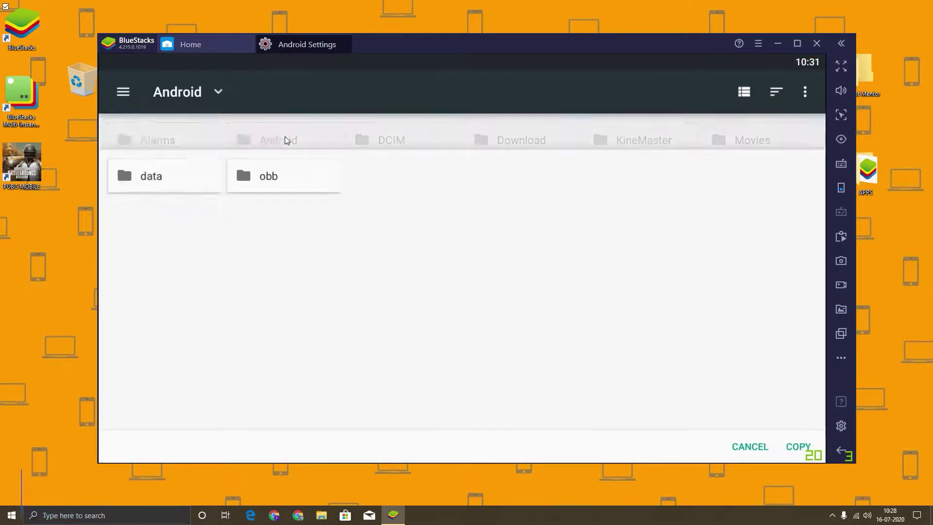
pyautogui.click(285, 141)
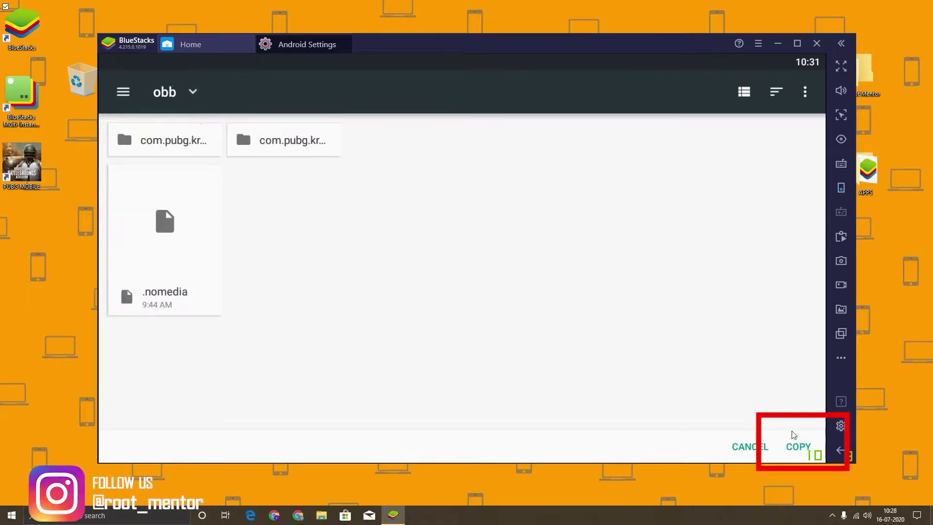
pyautogui.click(799, 446)
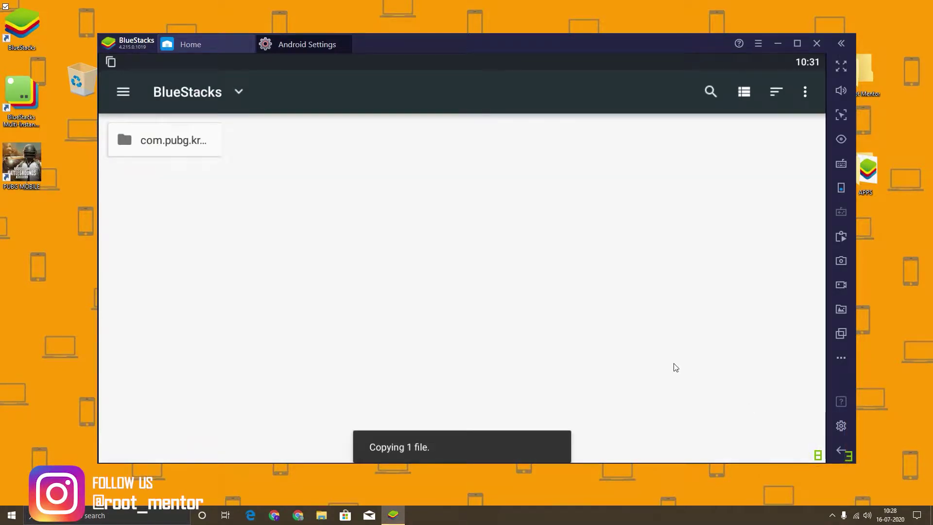
pyautogui.moveTo(207, 63); pyautogui.dragTo(203, 257)
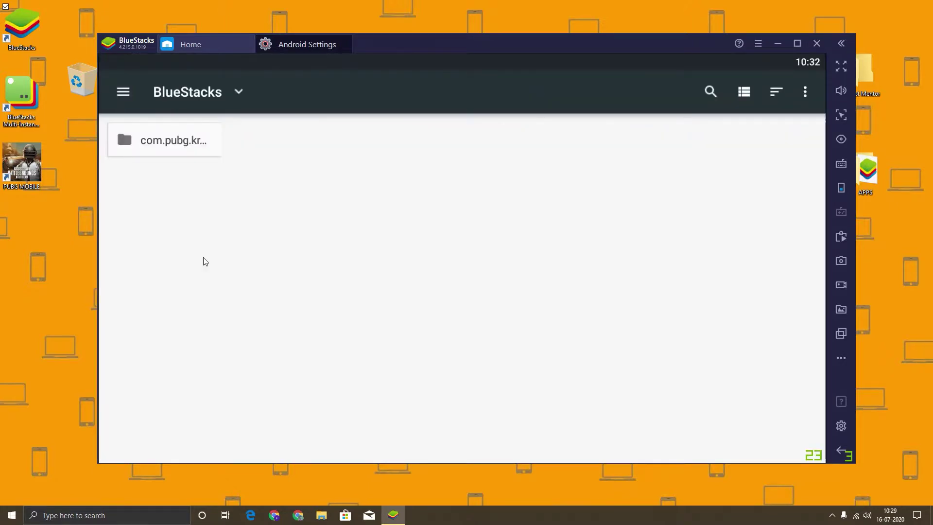
# Step: Browse the PIXEL 2 XL storage to the obb folder under Android
pyautogui.click(125, 92)
pyautogui.click(163, 214)
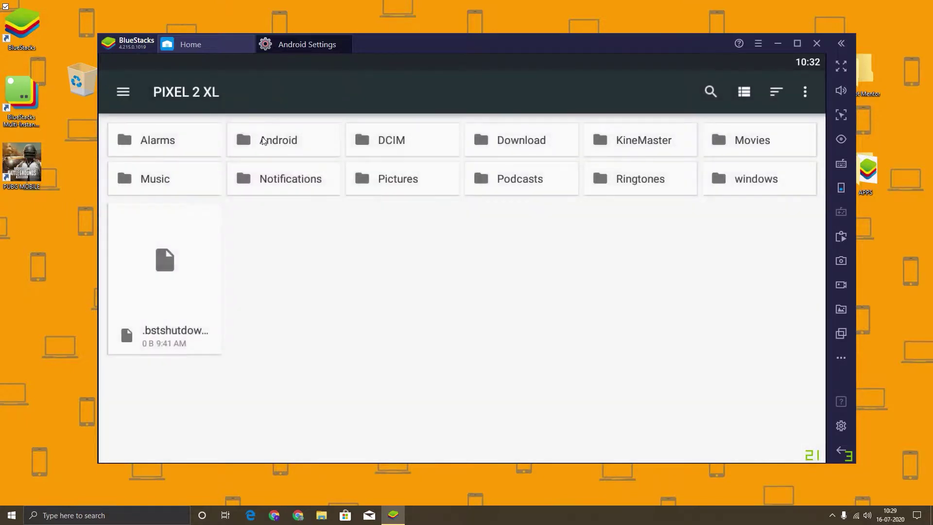
pyautogui.click(263, 141)
pyautogui.click(271, 142)
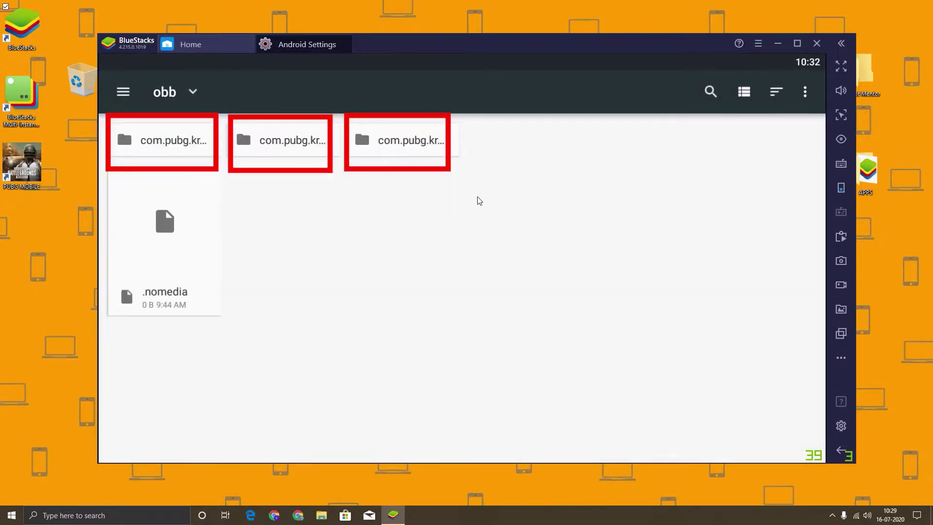
# Step: Examine the contents of the third and second com.pubg.krmobile folders, returning to obb after each
pyautogui.click(412, 146)
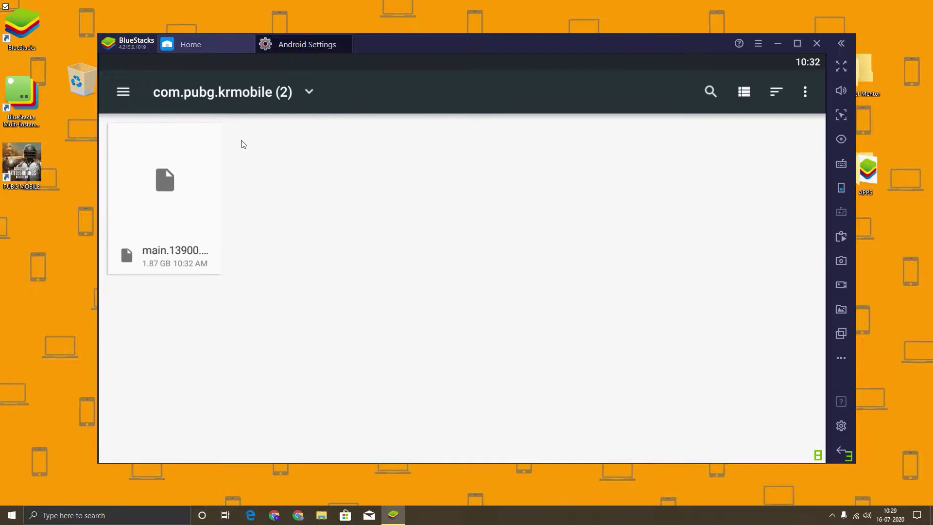
pyautogui.click(301, 95)
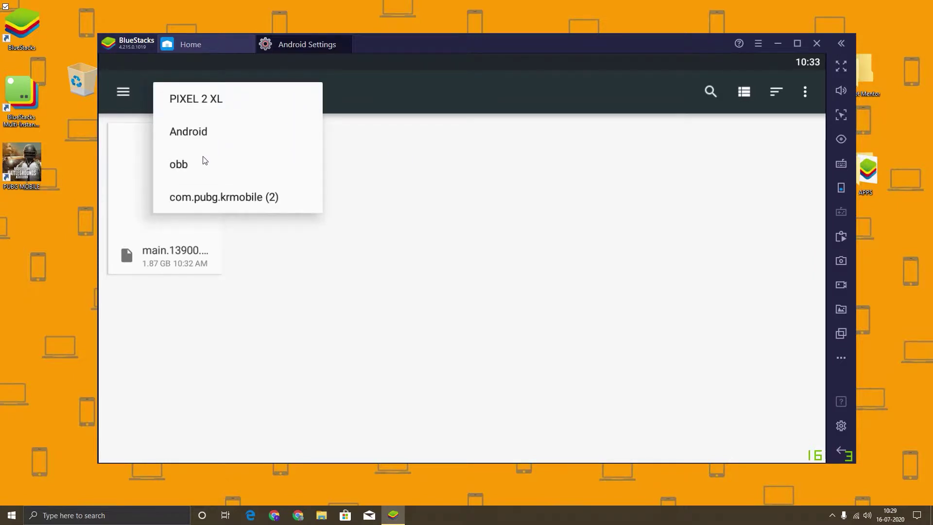
pyautogui.click(197, 170)
pyautogui.click(287, 140)
pyautogui.click(244, 96)
pyautogui.click(272, 165)
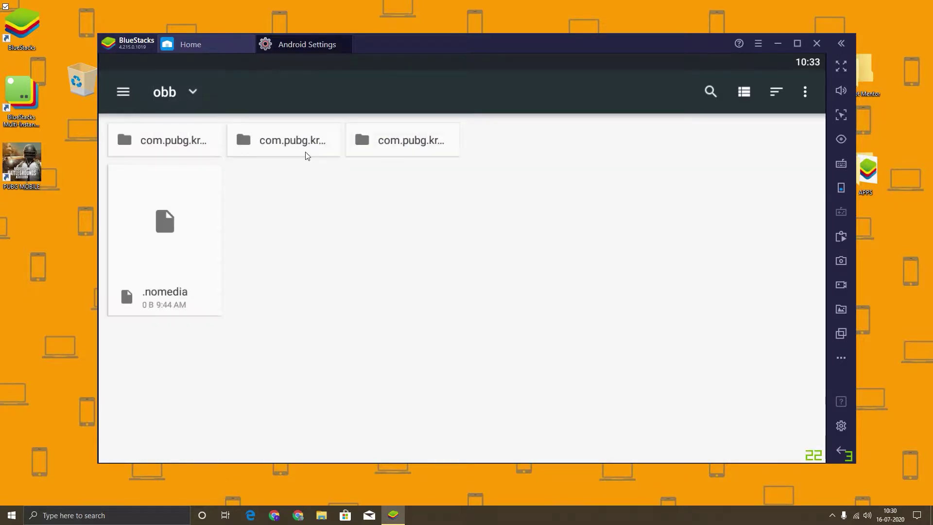
# Step: Delete the two older com.pubg.krmobile folders from obb, keeping only com.pubg.krmobile (2)
pyautogui.click(306, 152)
pyautogui.click(781, 92)
pyautogui.click(658, 285)
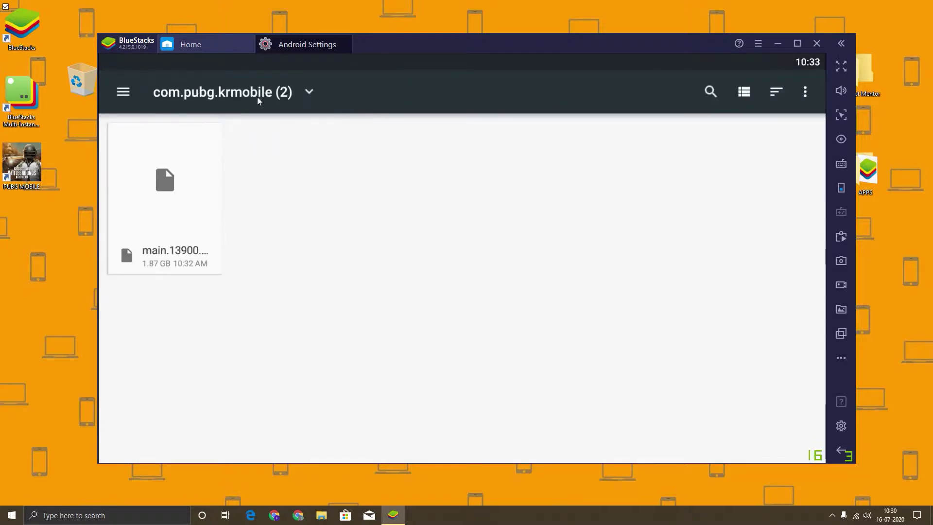
pyautogui.click(258, 97)
pyautogui.click(170, 145)
pyautogui.click(170, 144)
pyautogui.click(781, 92)
pyautogui.click(657, 285)
# Step: Rename the com.pubg.krmobile (2) folder in obb as com.pubg.krmobile
pyautogui.click(161, 146)
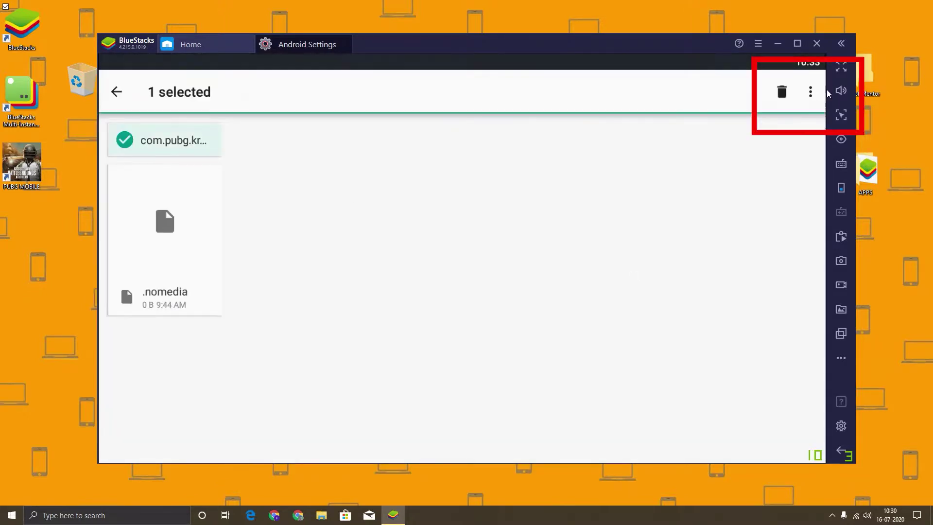
pyautogui.click(806, 94)
pyautogui.click(743, 190)
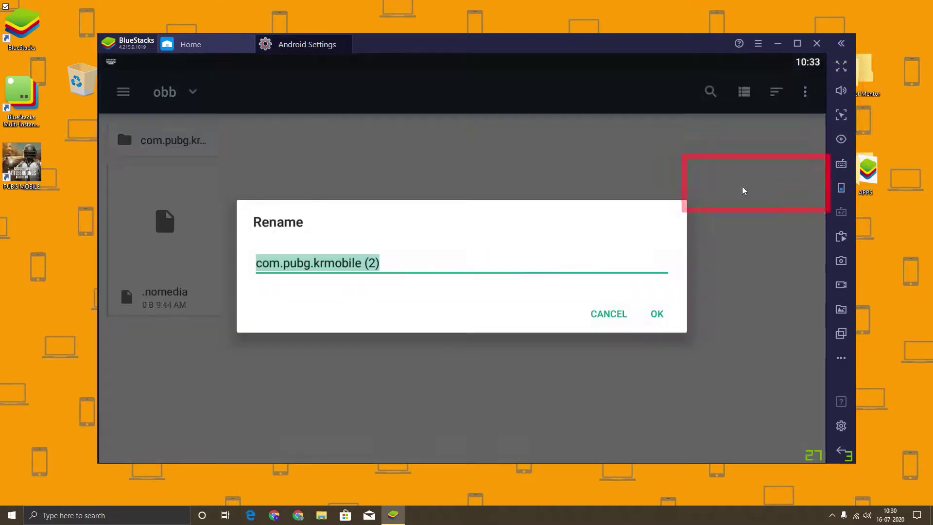
pyautogui.click(451, 264)
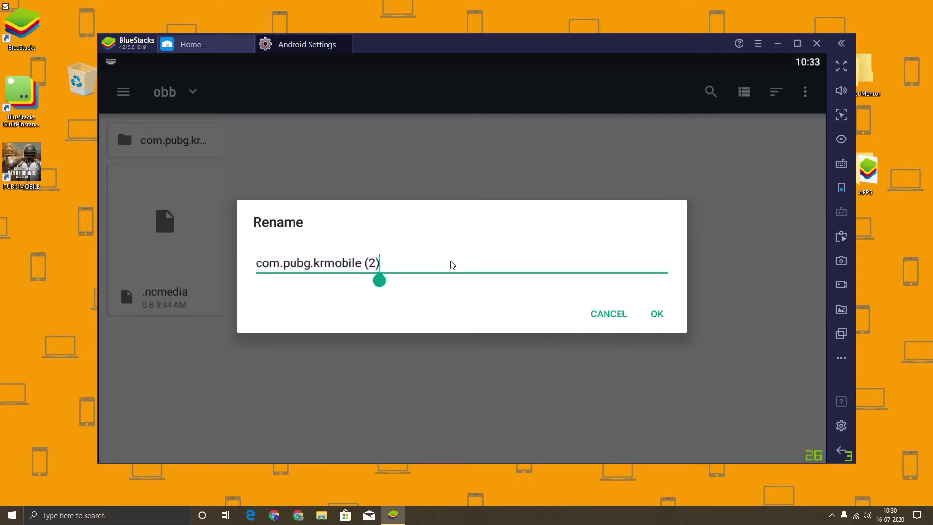
pyautogui.press('BackSpace')
pyautogui.press('BackSpace')
pyautogui.press('BackSpace')
pyautogui.press('Return')
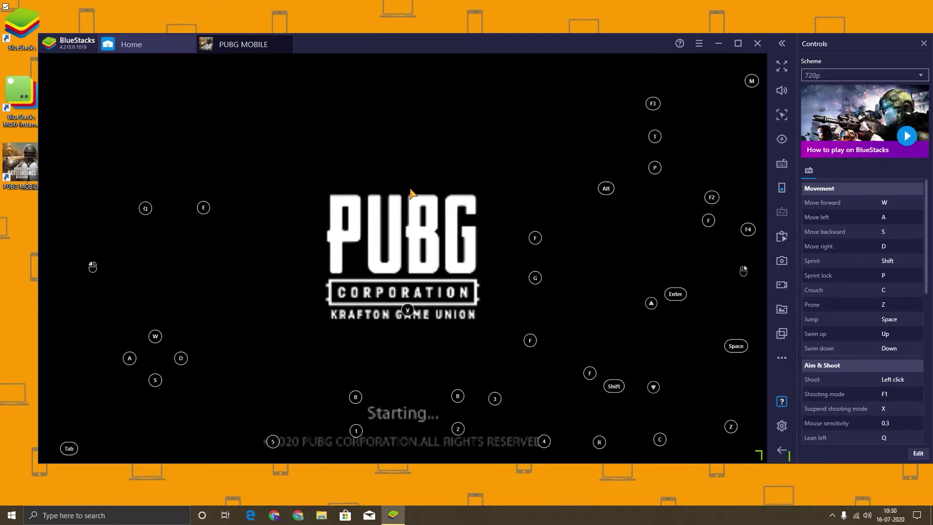
# Step: Review the key assignments of PUBG MOBILE's 720p control scheme while the game loads
pyautogui.click(554, 280)
pyautogui.scroll(-10, 864, 243)
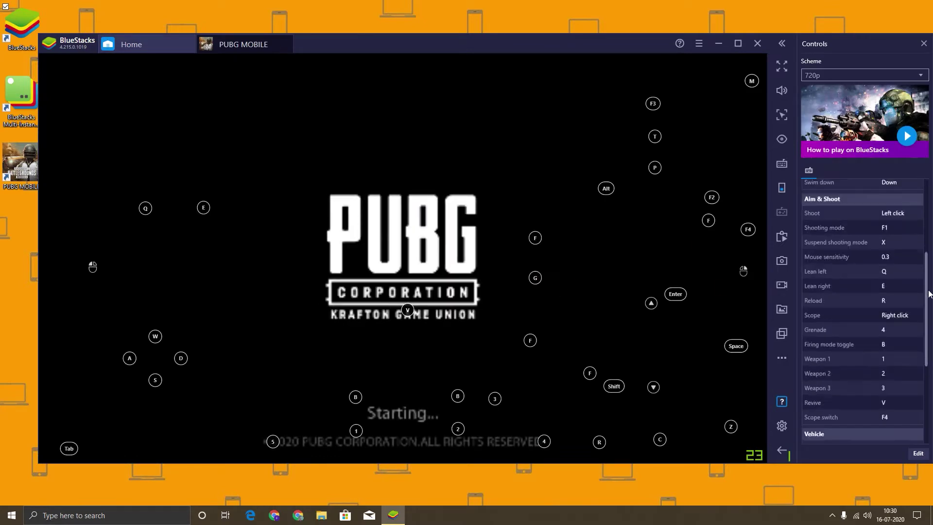
pyautogui.scroll(10, 865, 218)
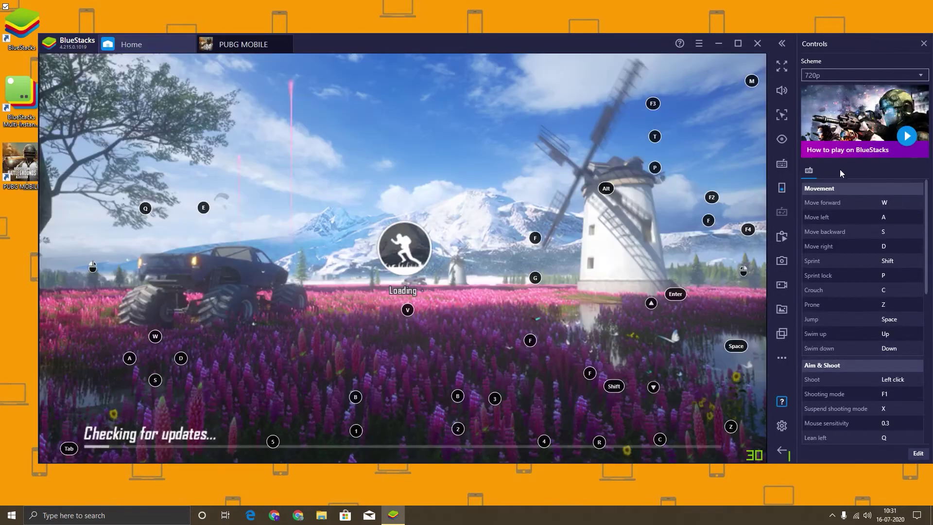
pyautogui.scroll(-5, 865, 259)
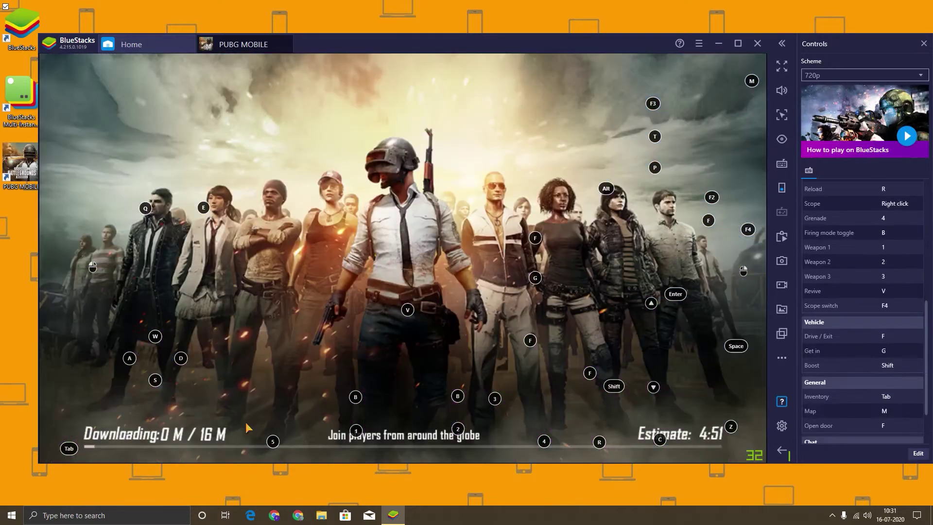